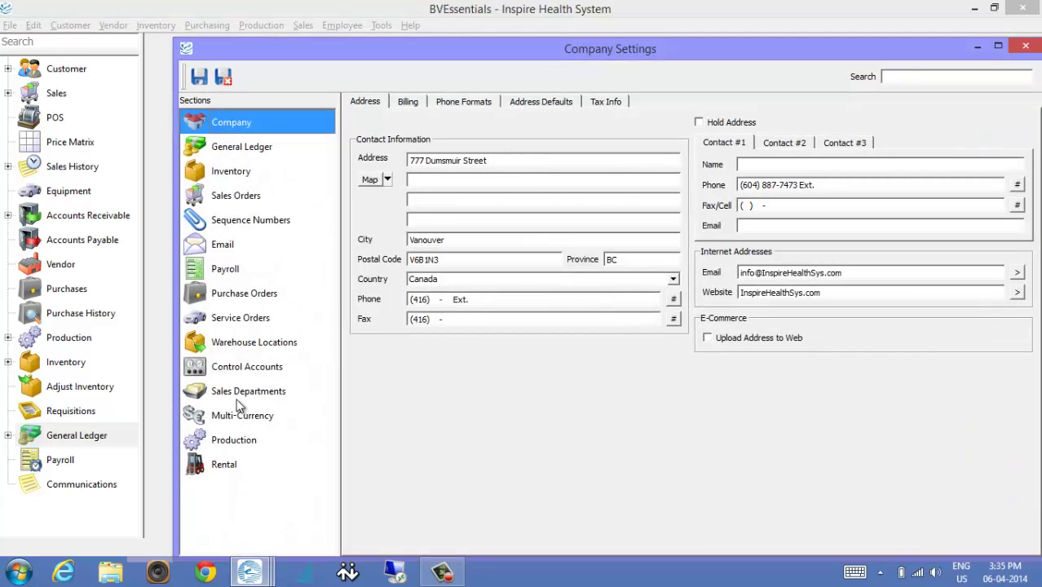
Show the Service Orders label settings and narrow the Label column.
click(230, 321)
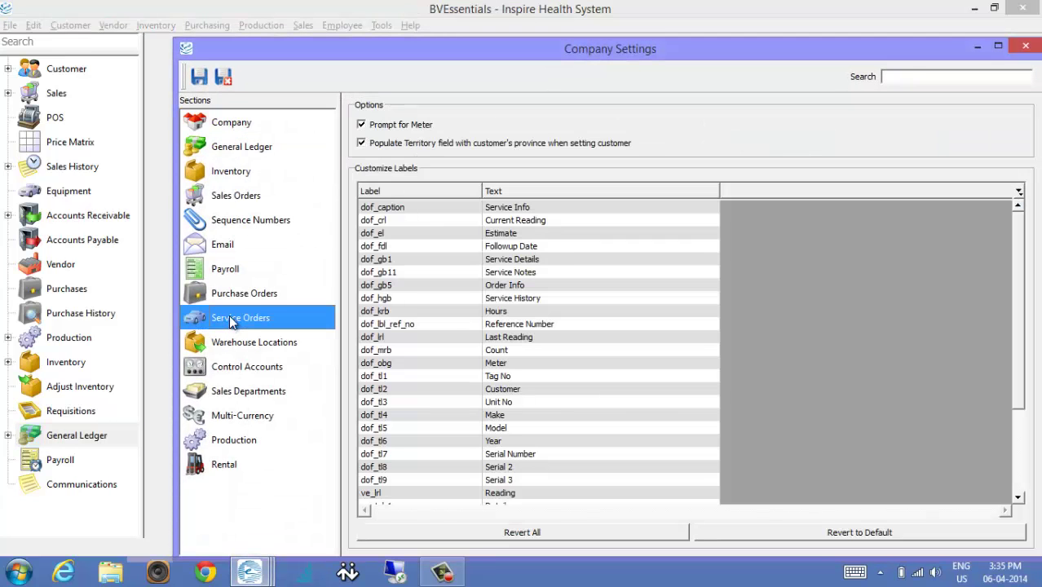
drag(617, 54, 550, 22)
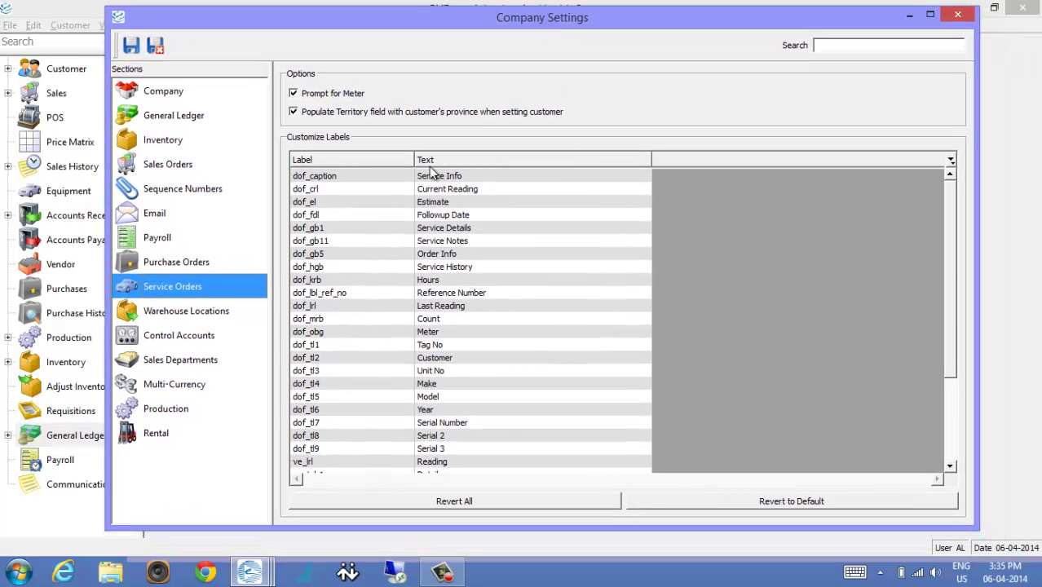
click(415, 157)
drag(415, 158, 393, 158)
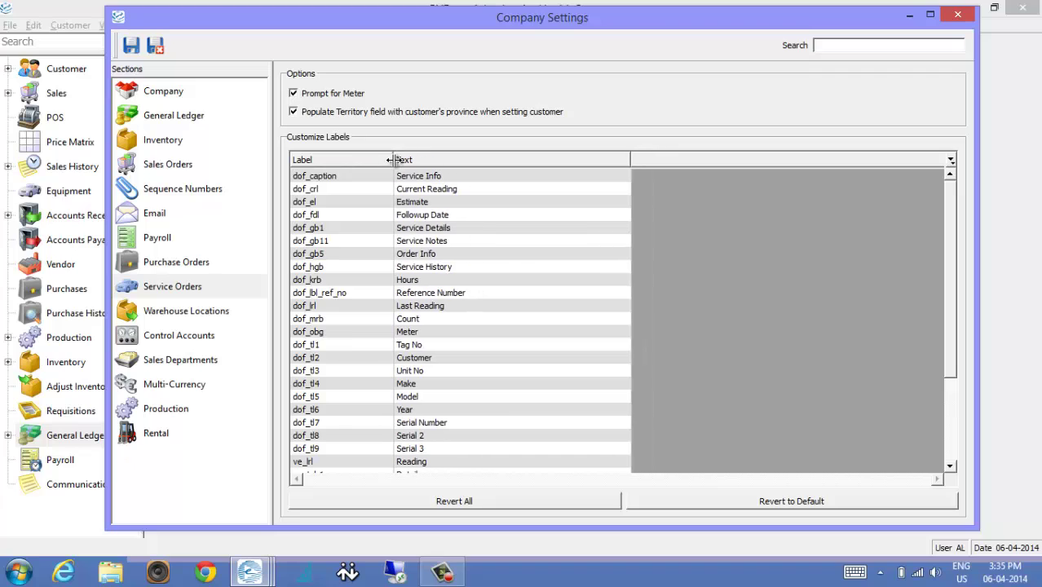
Review the Service Info, Estimate and Service History label text cells.
click(466, 188)
click(470, 175)
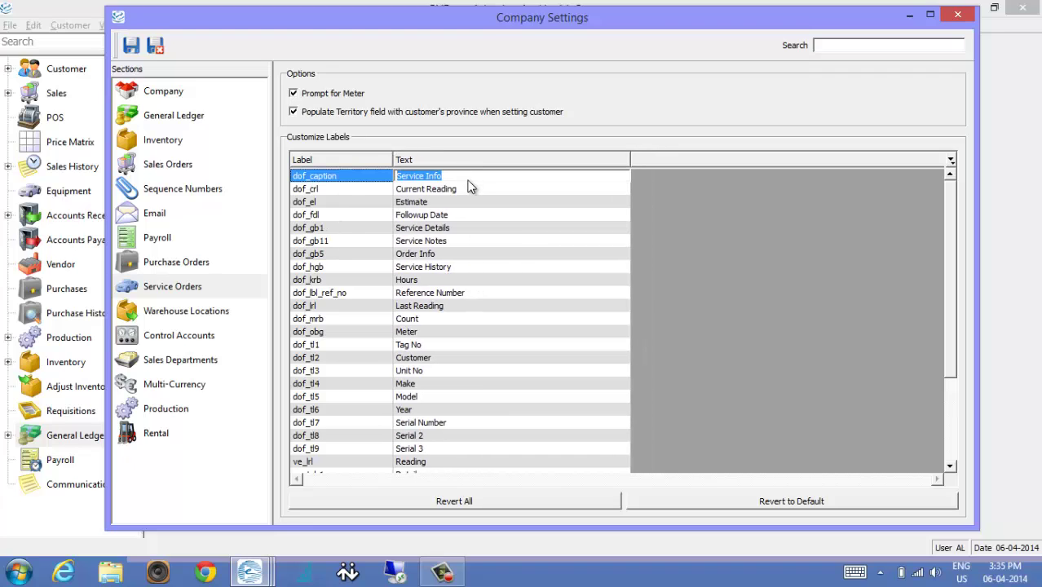
click(462, 180)
click(500, 201)
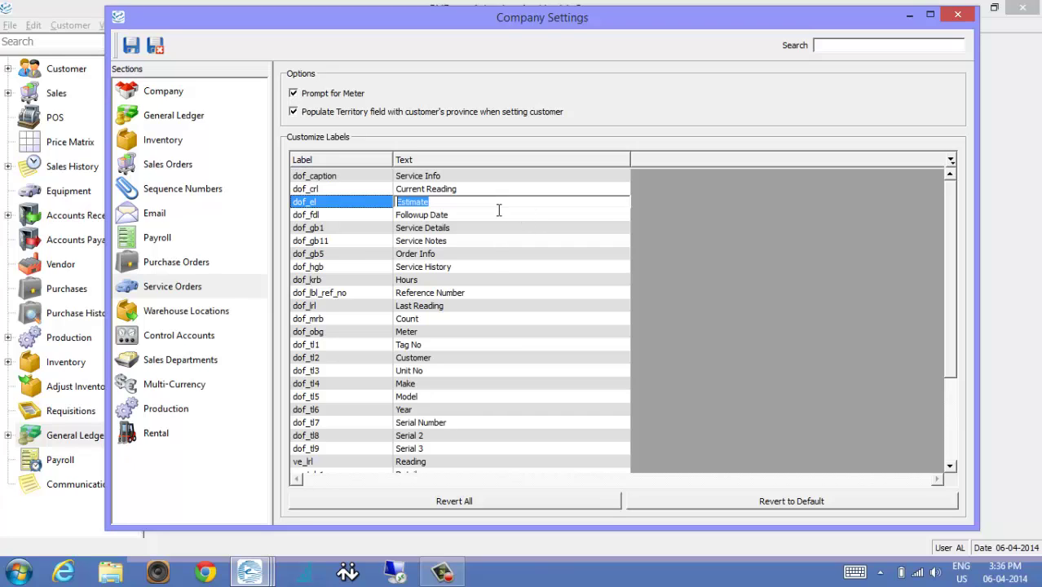
click(481, 267)
click(426, 267)
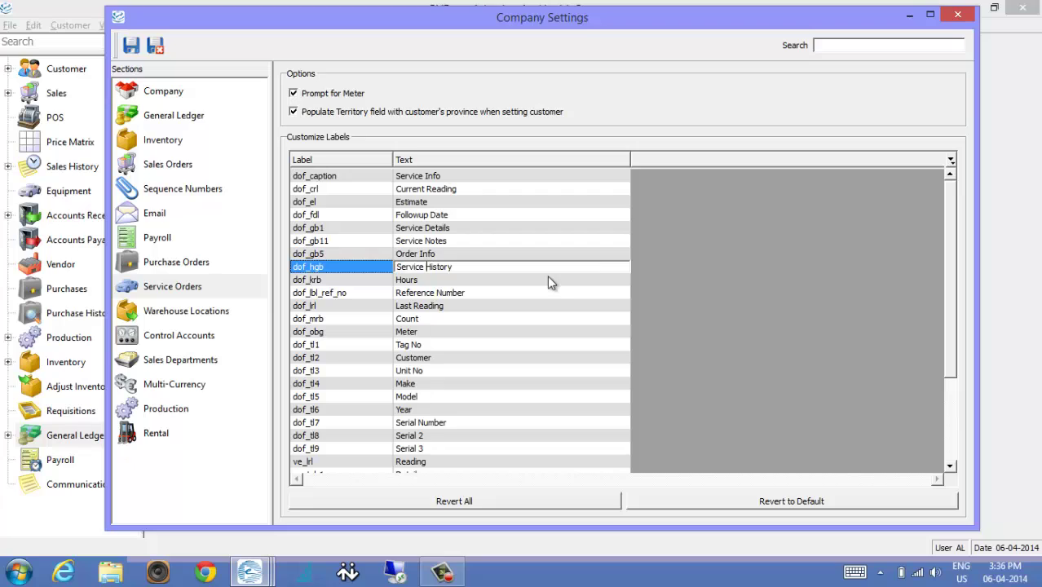
Check the Last Reading, Count and Meter labels, then close Company Settings.
click(454, 305)
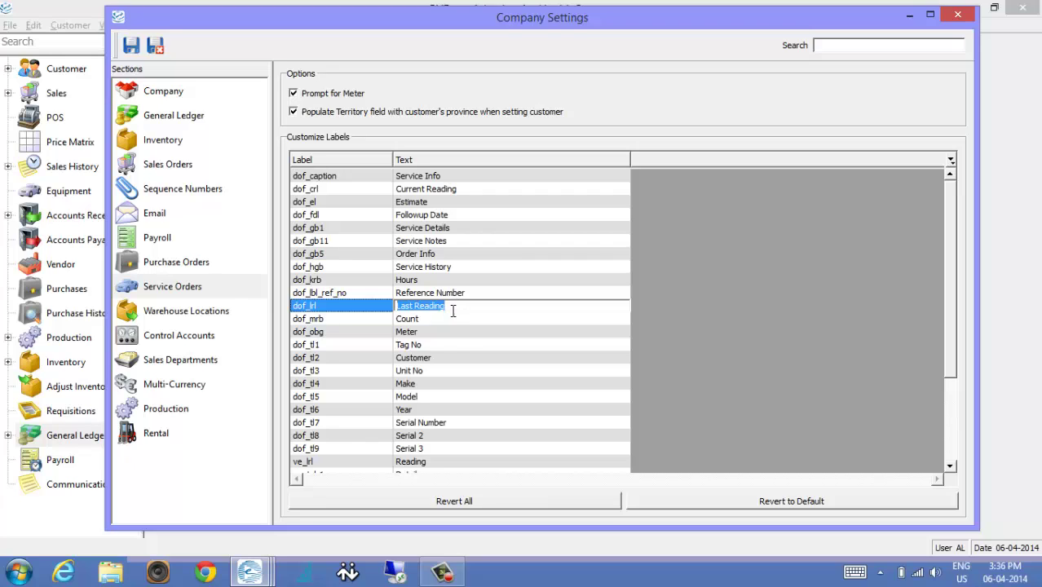
click(439, 321)
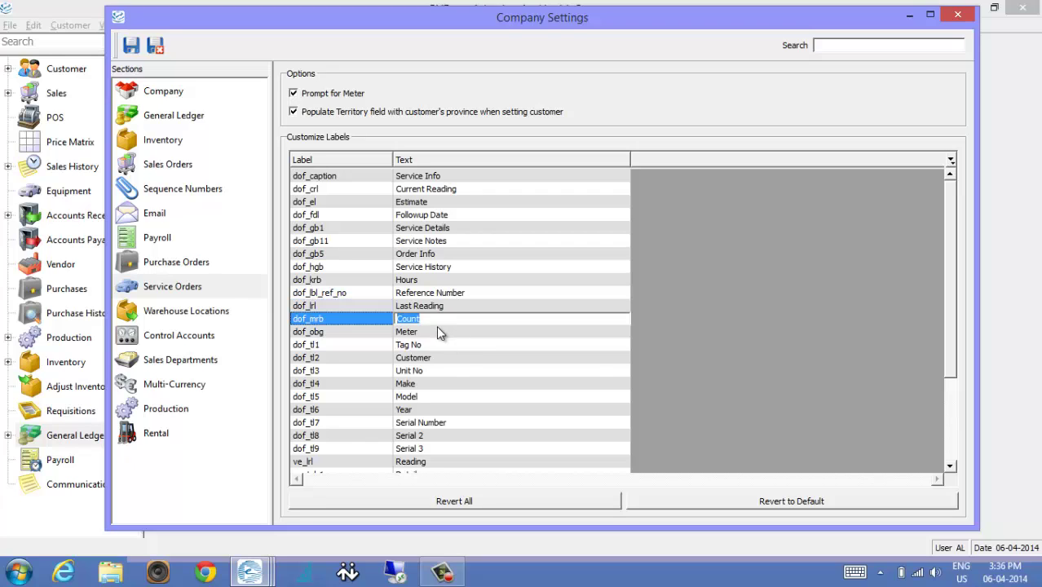
click(436, 327)
click(436, 318)
click(442, 332)
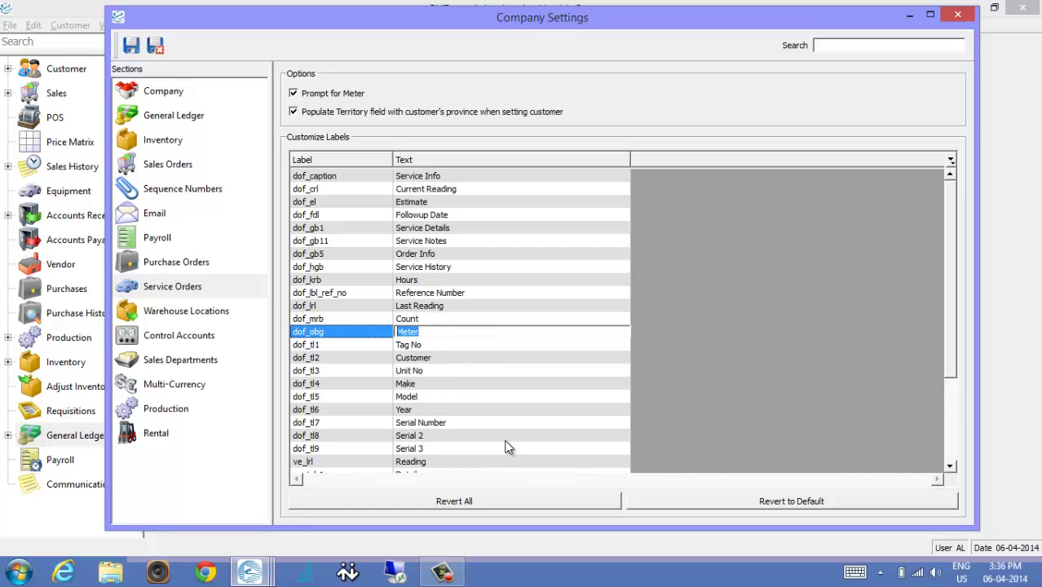
scroll(503, 437, down, 3)
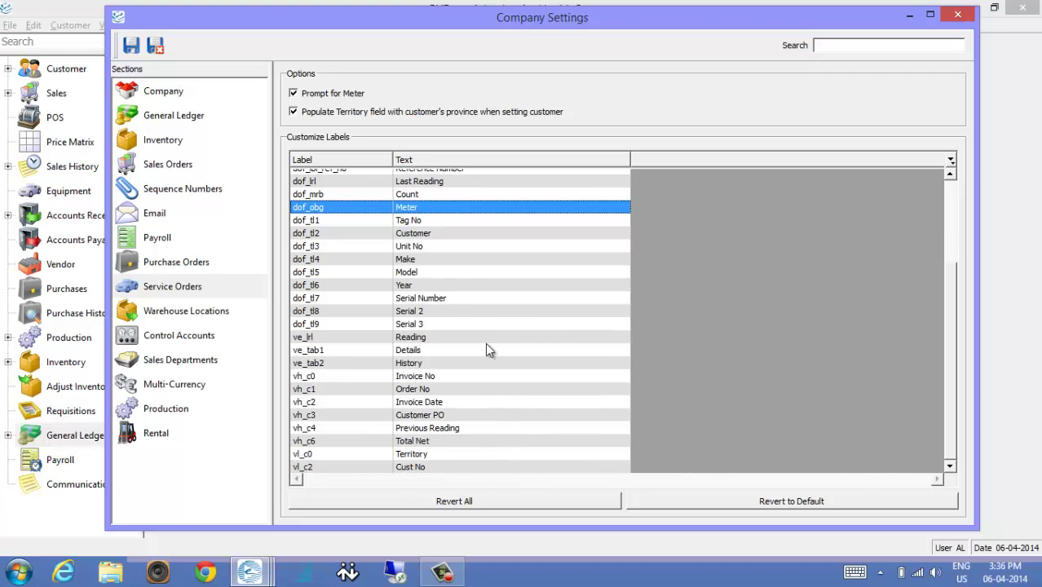
scroll(444, 404, up, 3)
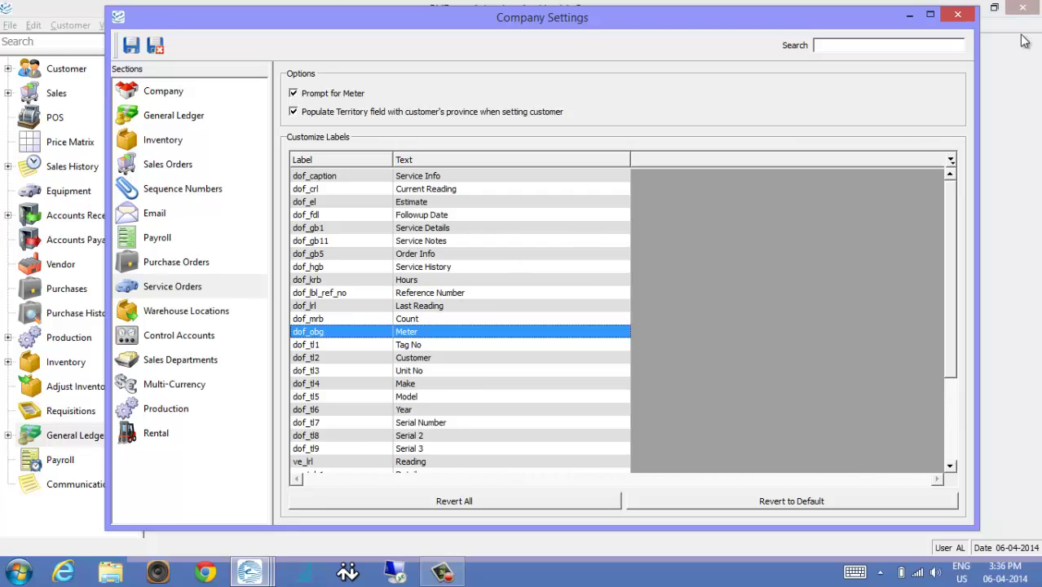
click(960, 16)
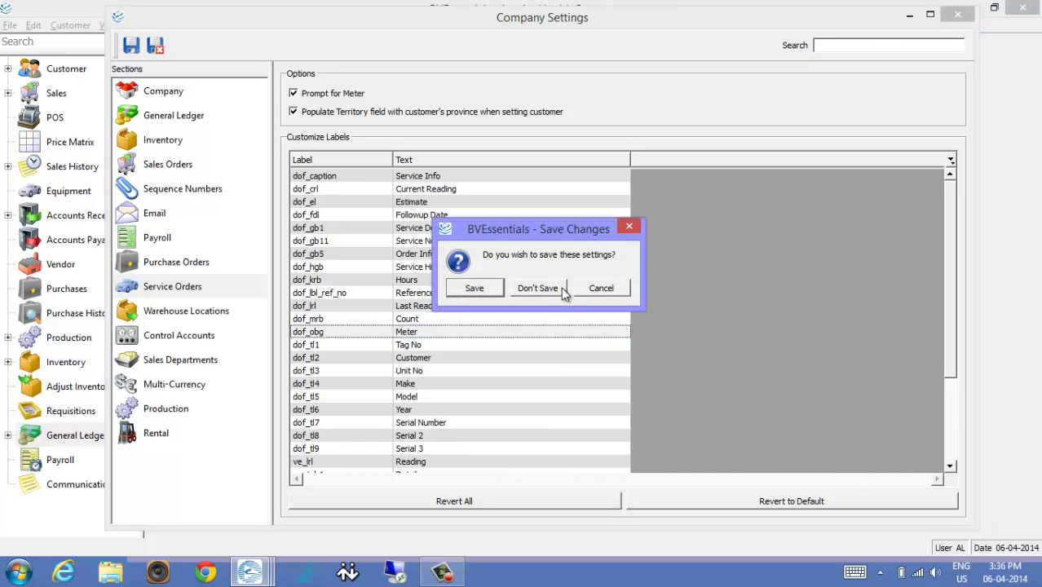
Discard the label changes and reopen Company Settings from the Edit menu.
click(538, 291)
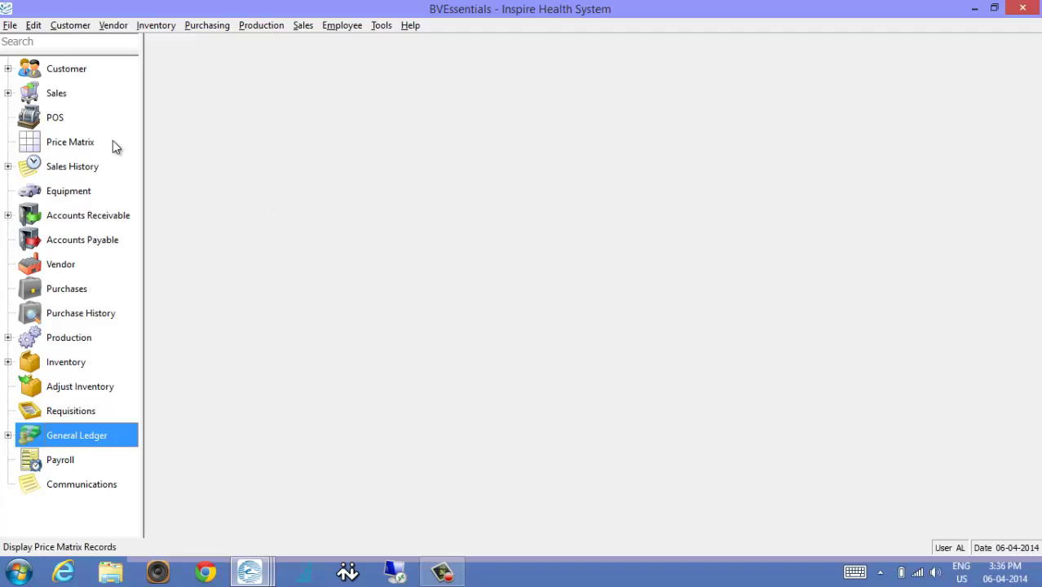
click(33, 25)
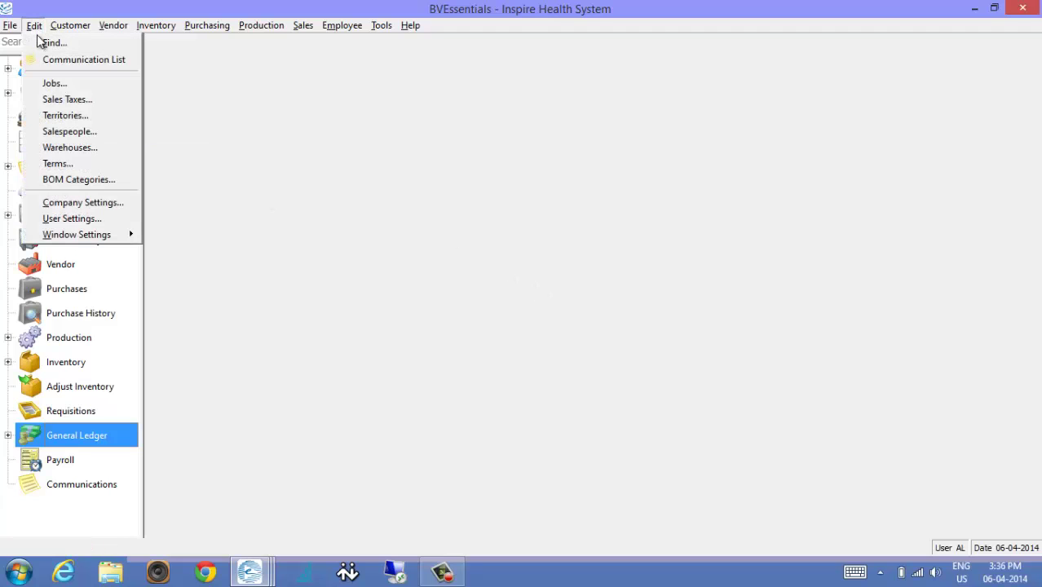
click(73, 203)
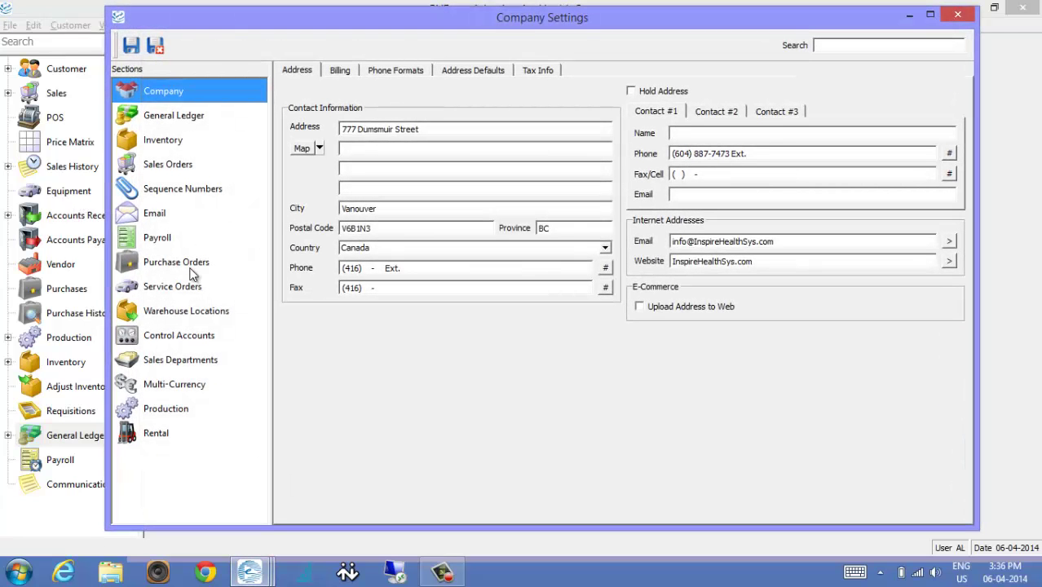
Review the Sequence Numbers for sales and work orders, then save and close.
click(170, 189)
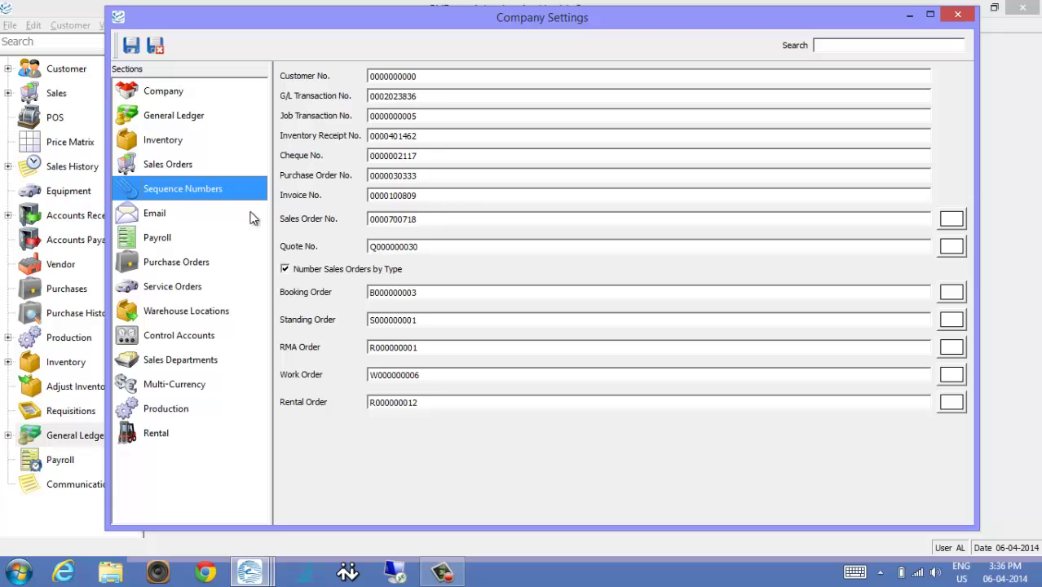
click(421, 280)
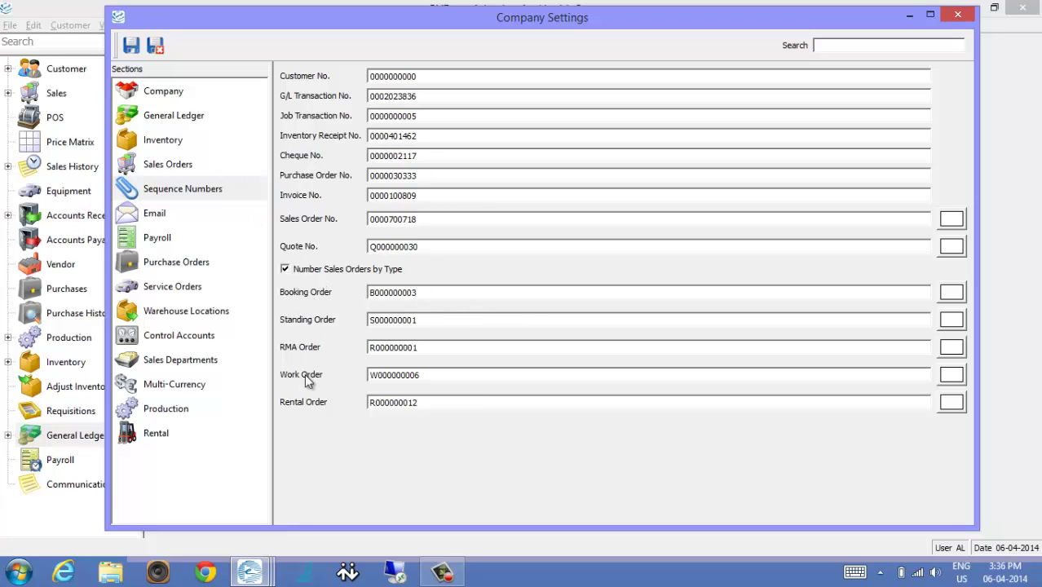
click(308, 272)
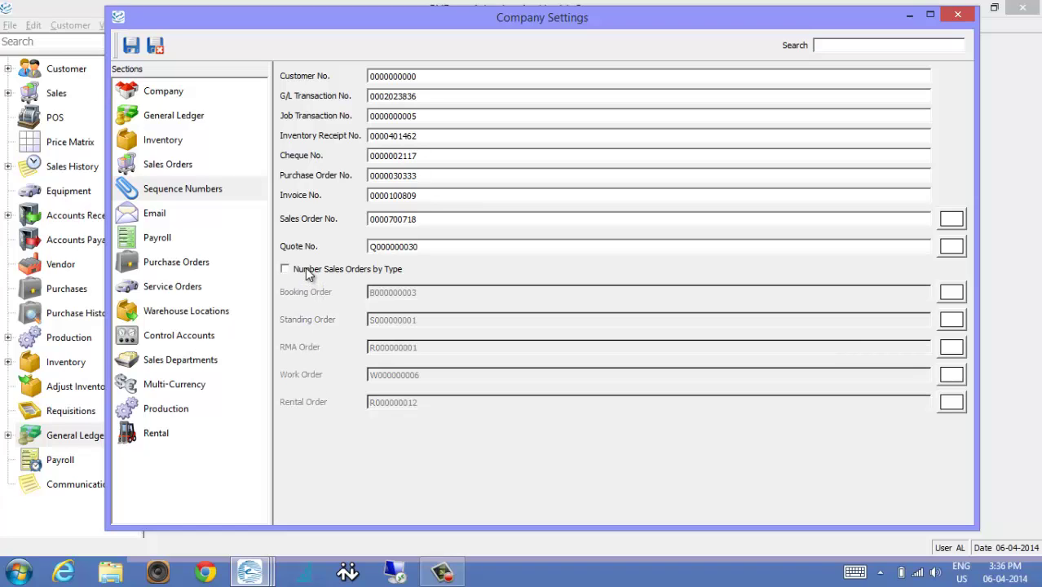
click(308, 275)
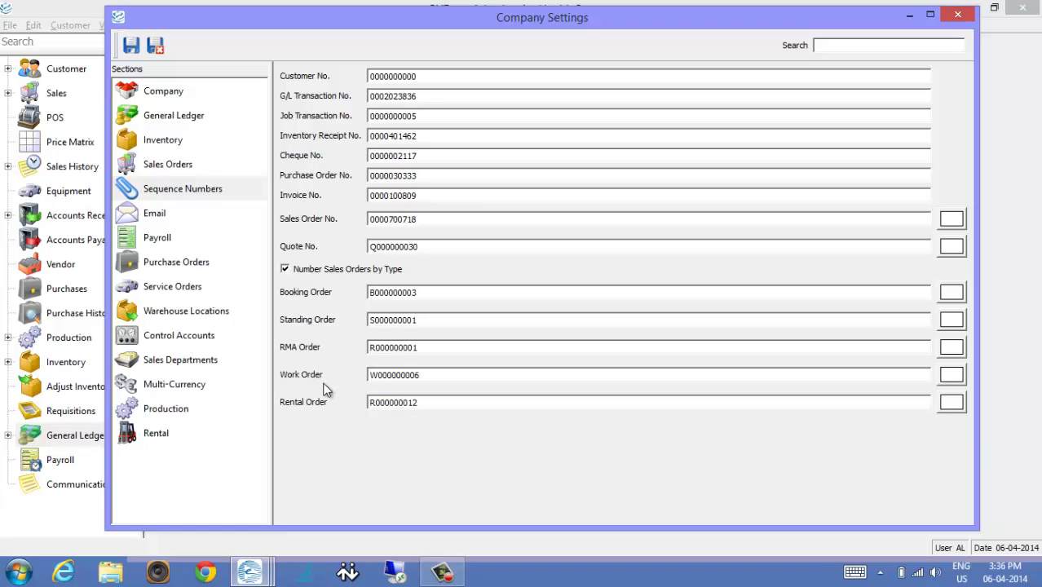
click(441, 375)
double_click(438, 219)
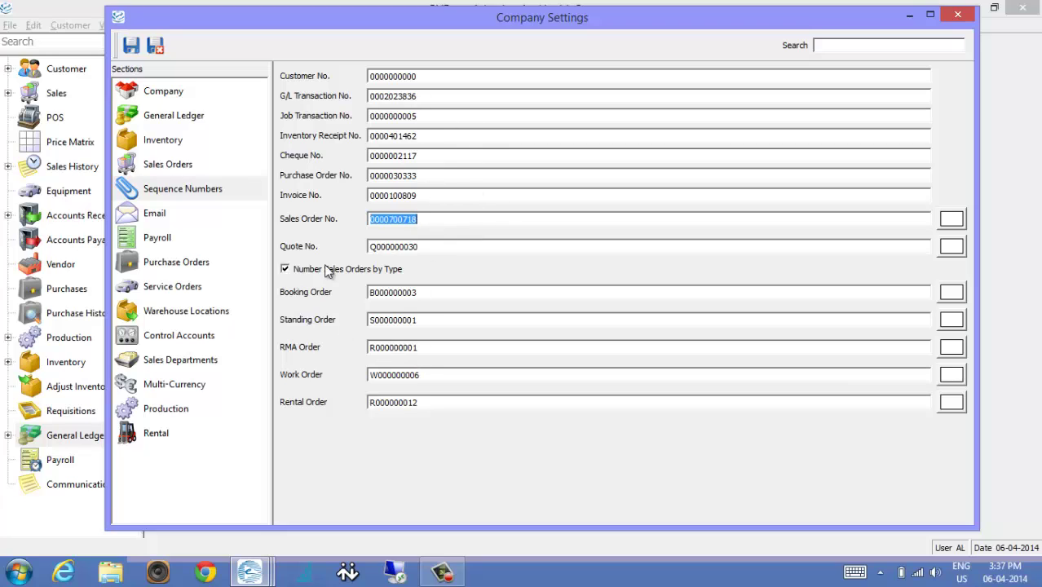
click(422, 222)
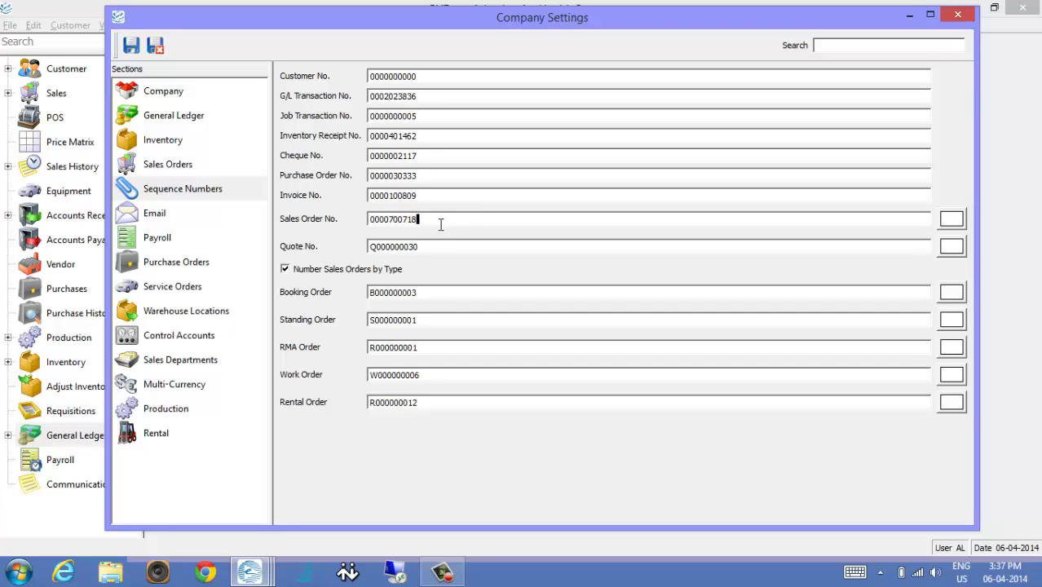
click(158, 46)
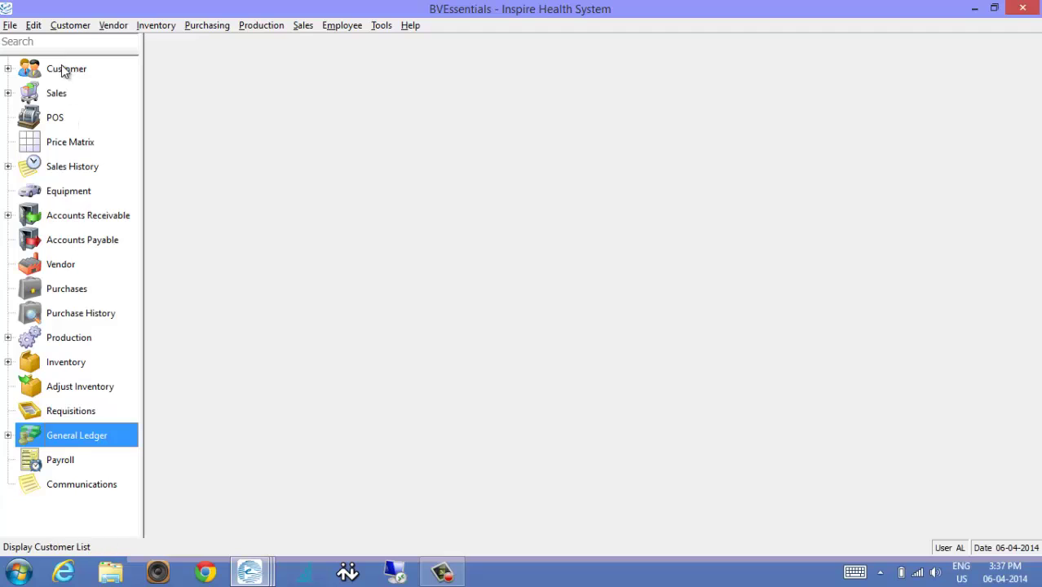
Open the Equipment list and select the Shoprider and Rifton units.
click(68, 194)
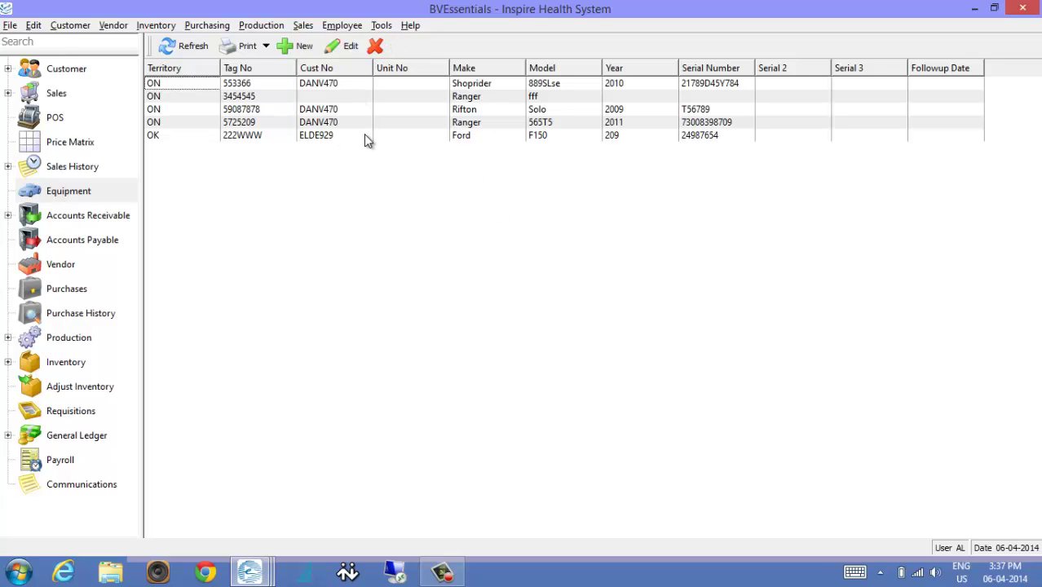
click(169, 83)
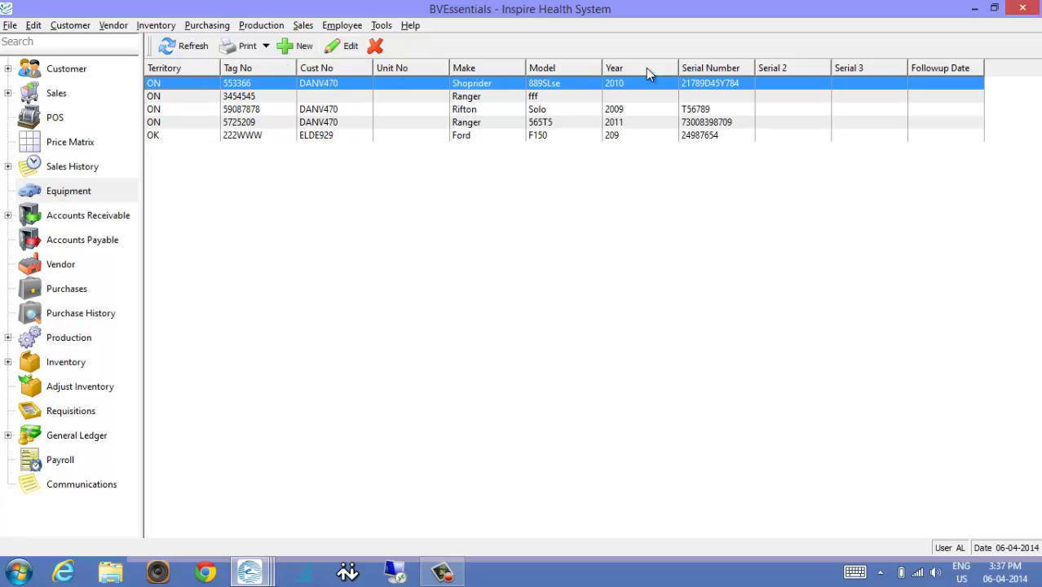
click(699, 111)
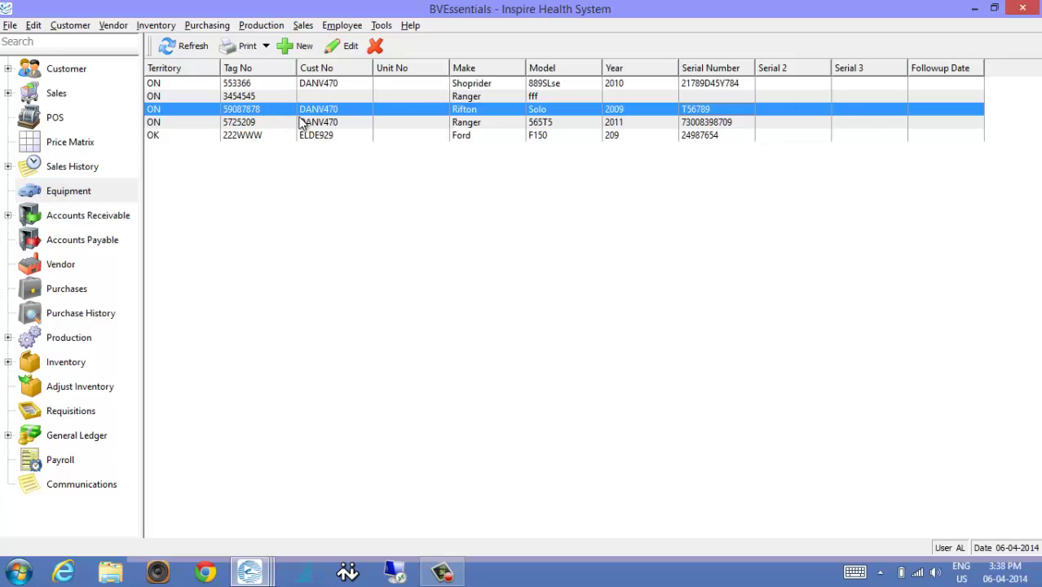
double_click(420, 85)
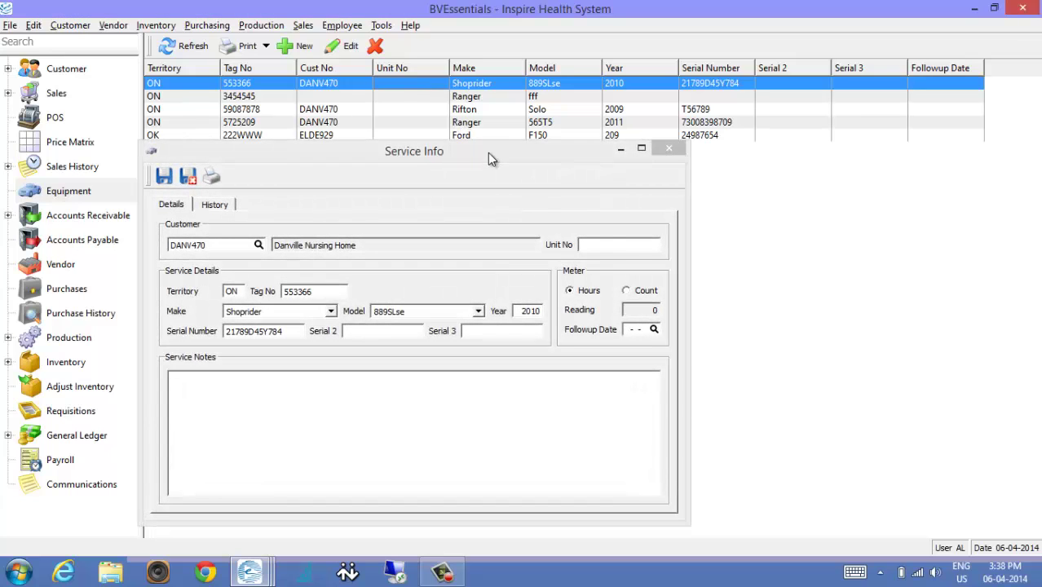
drag(487, 152, 556, 74)
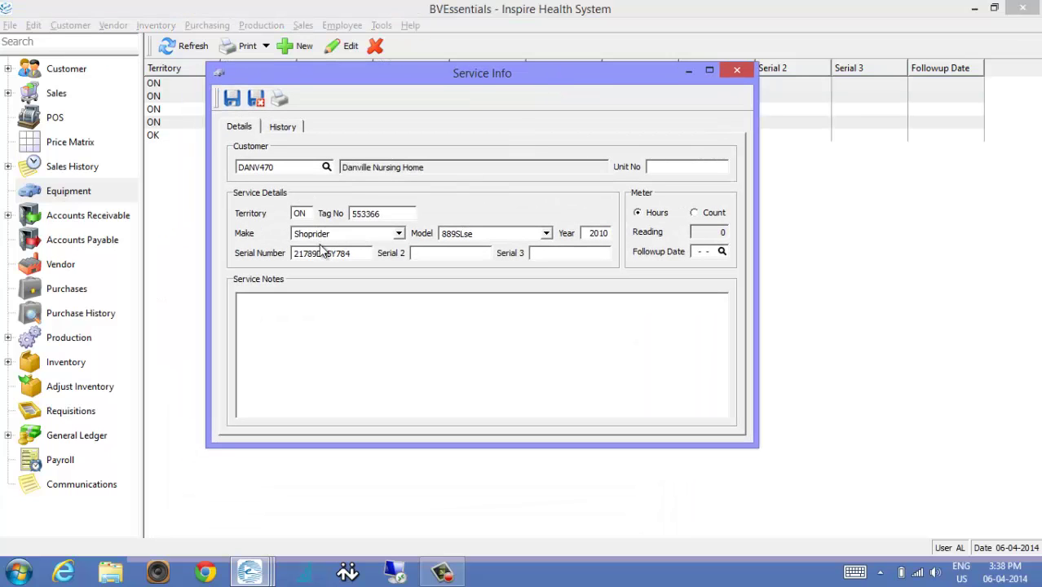
click(397, 168)
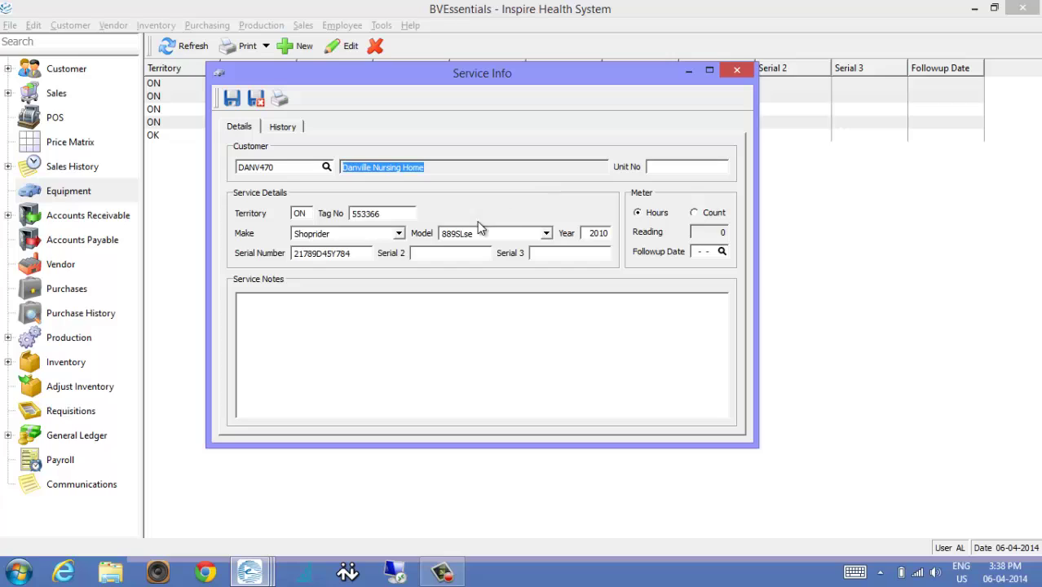
double_click(330, 234)
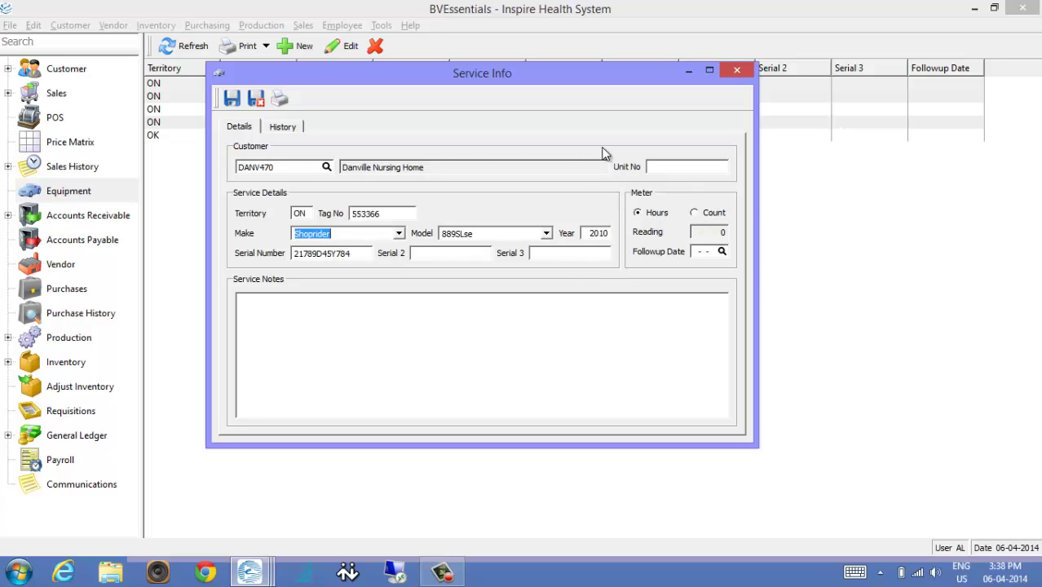
click(702, 214)
click(660, 214)
click(699, 213)
click(659, 216)
click(291, 129)
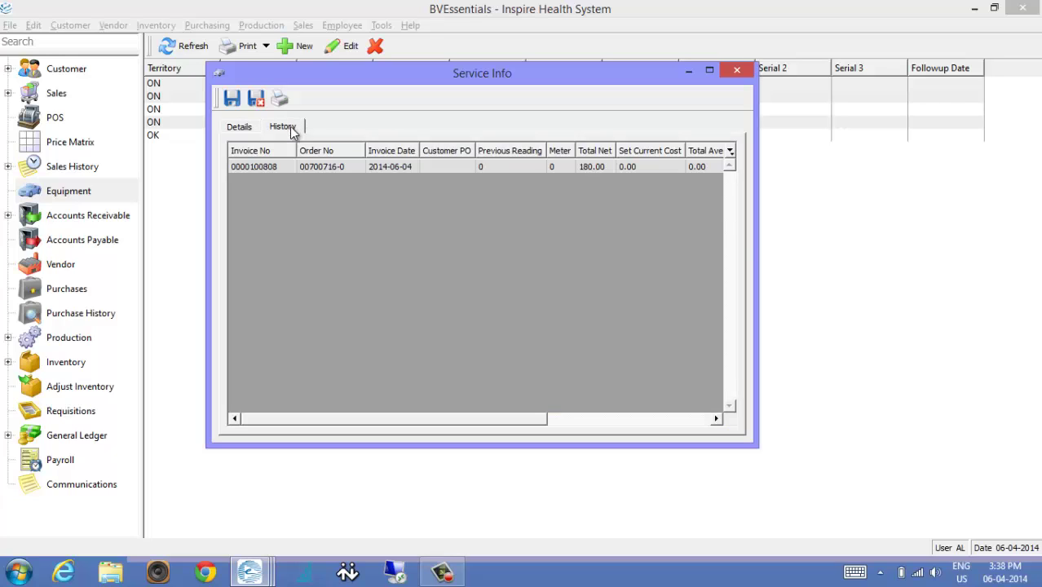
click(257, 99)
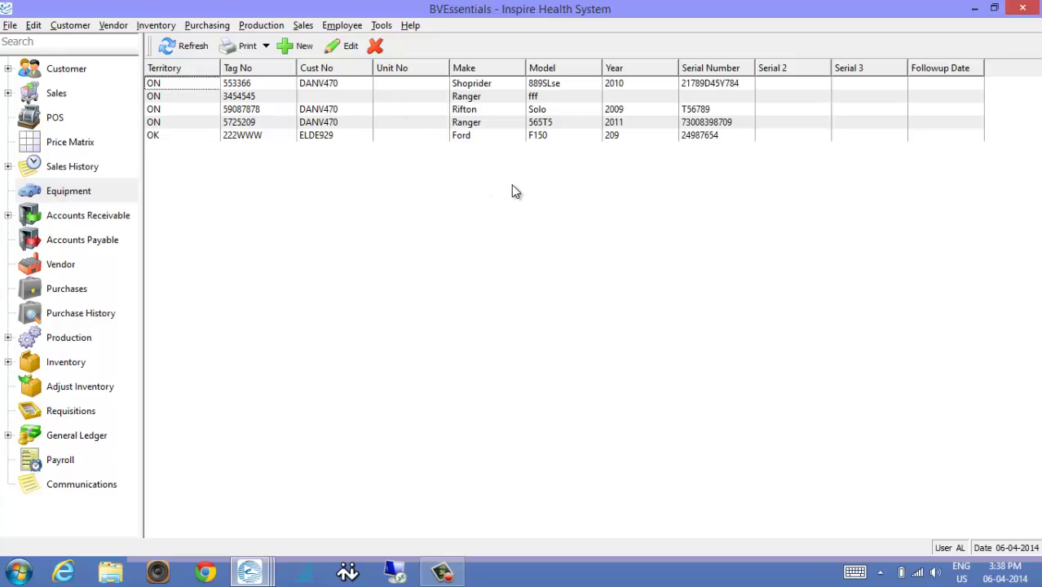
Sort equipment by serial number, check Ranger fff, Rifton Solo and Ford F150, then go to Customers.
click(707, 71)
click(708, 72)
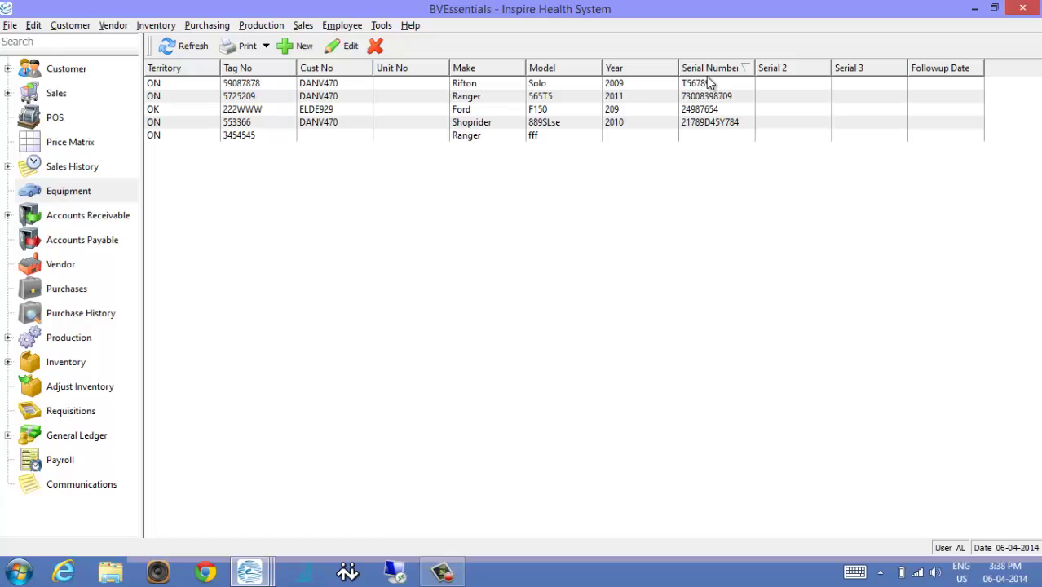
click(729, 74)
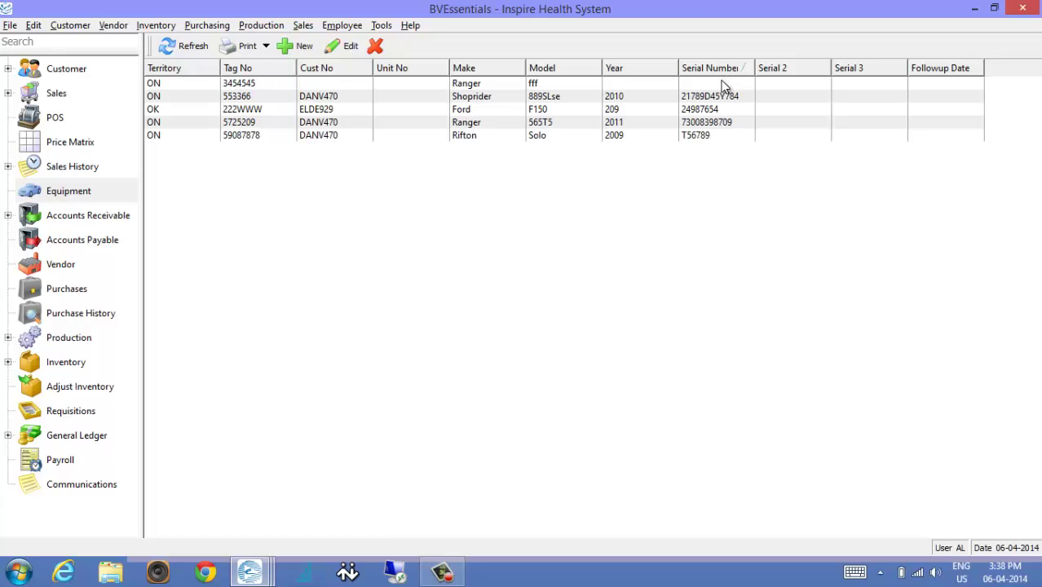
click(722, 83)
click(703, 135)
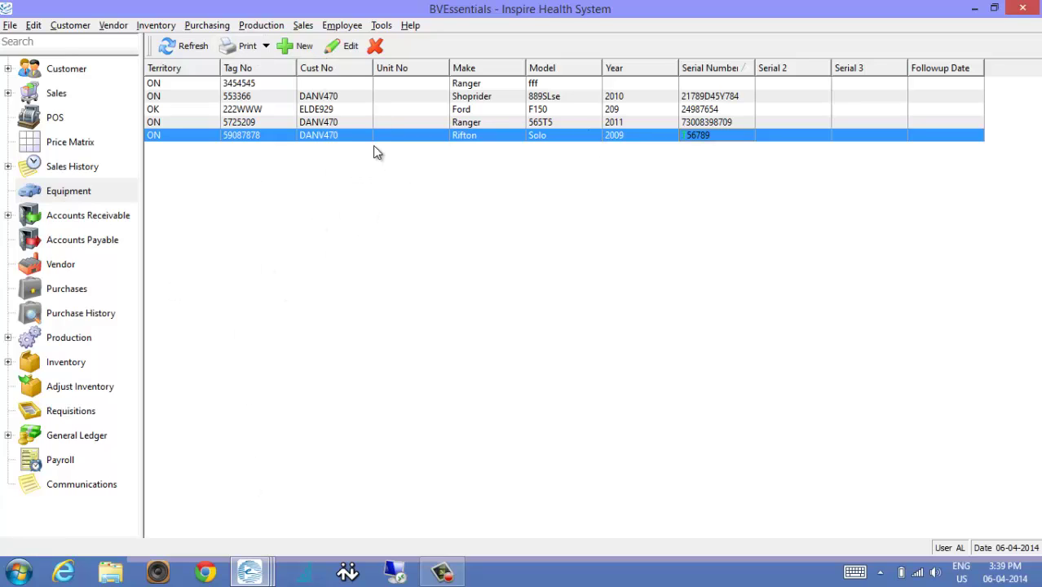
click(264, 111)
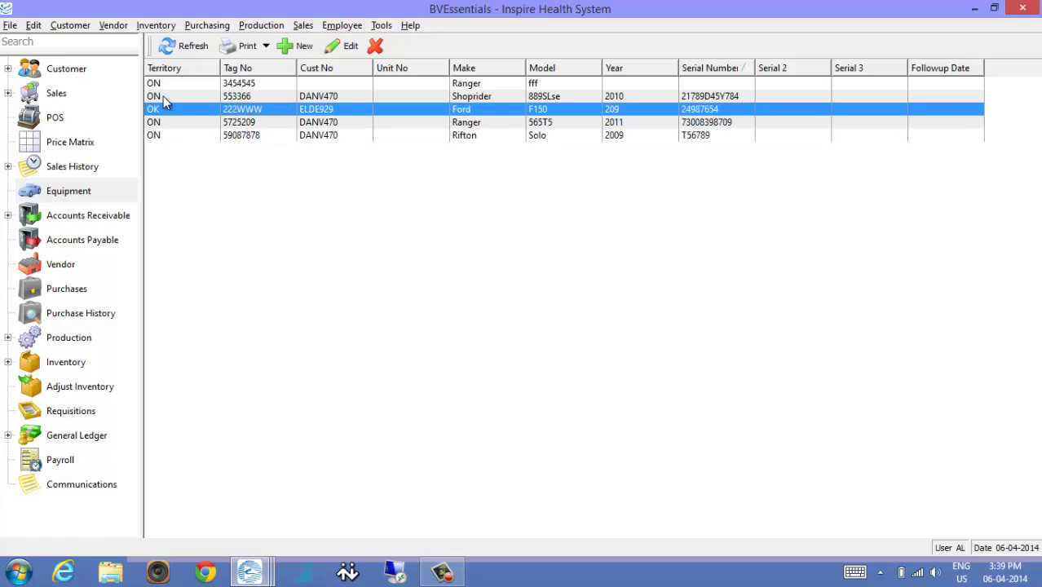
click(67, 74)
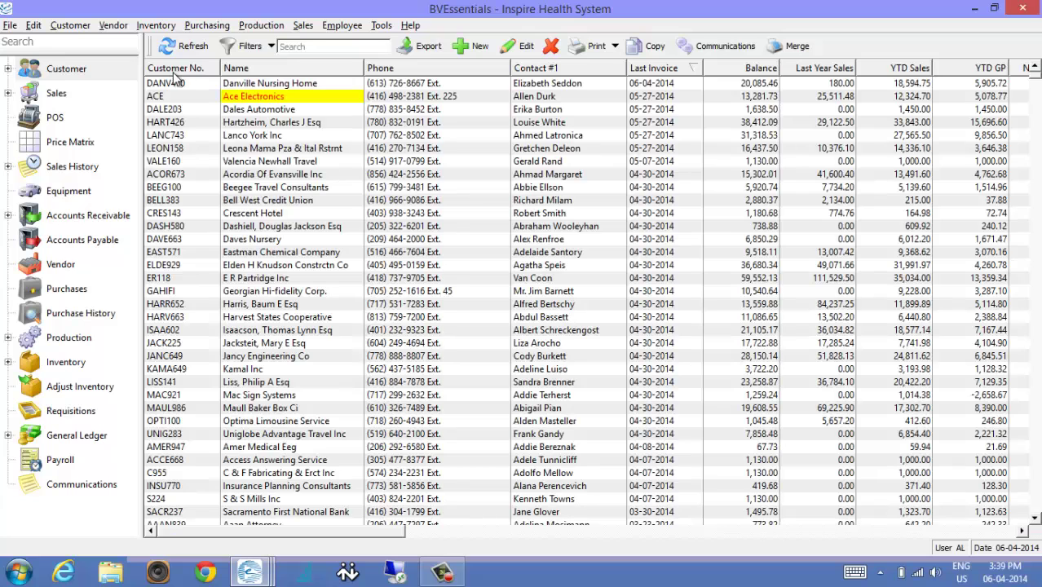
Sort customers by Customer No., type 'dan' and open Danville Nursing Home (DANV470).
click(173, 71)
click(186, 96)
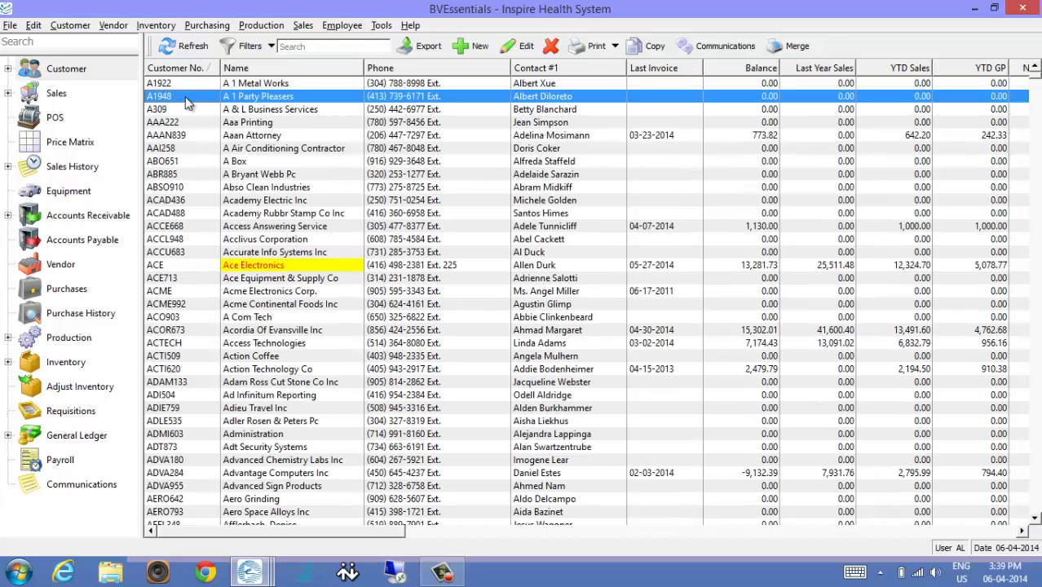
text(dan)
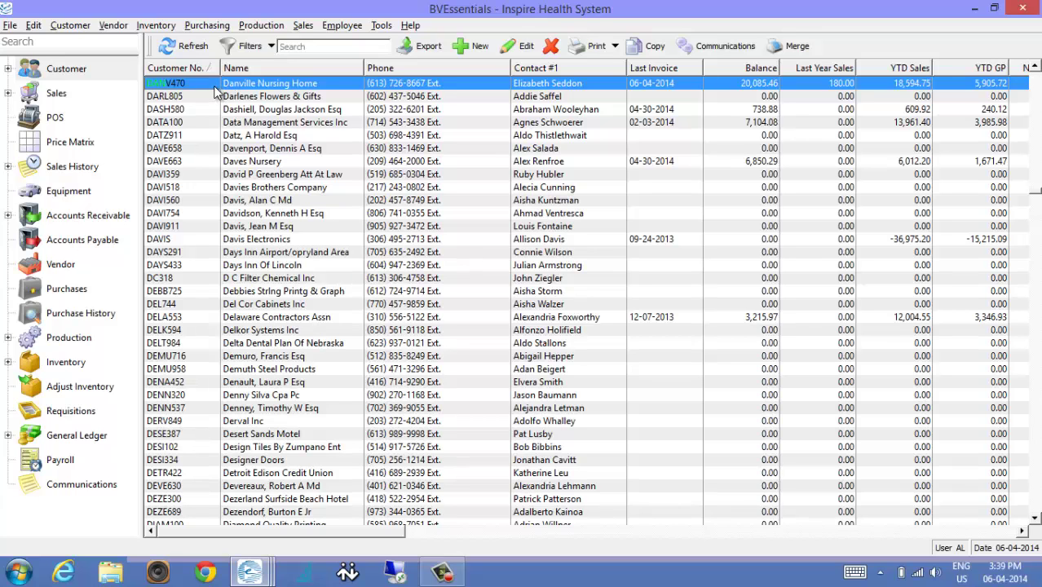
key(Return)
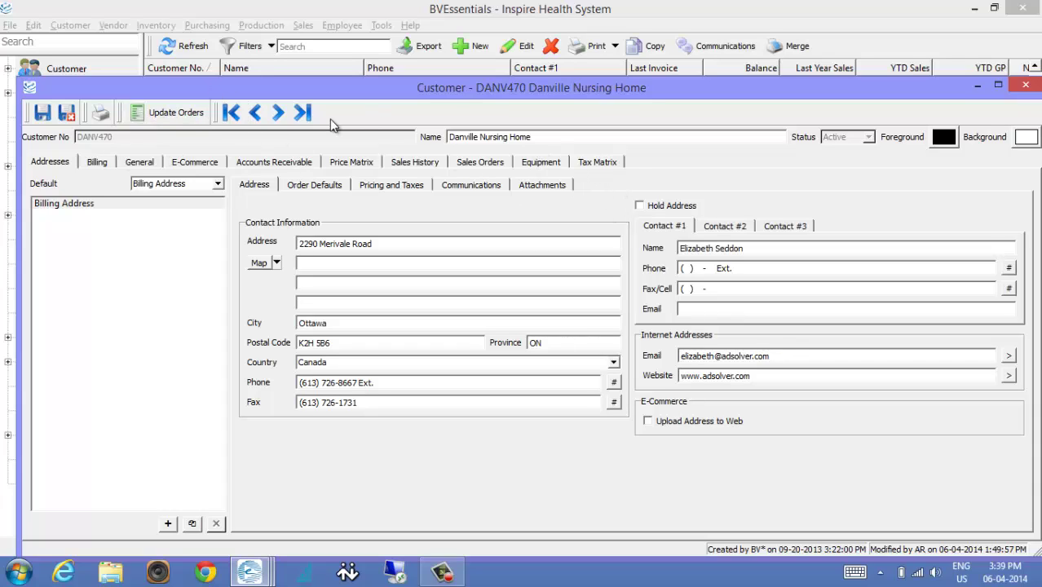
View Danville's Shoprider and Ranger 5725209 equipment and the Ranger's service info, then close the record.
click(544, 161)
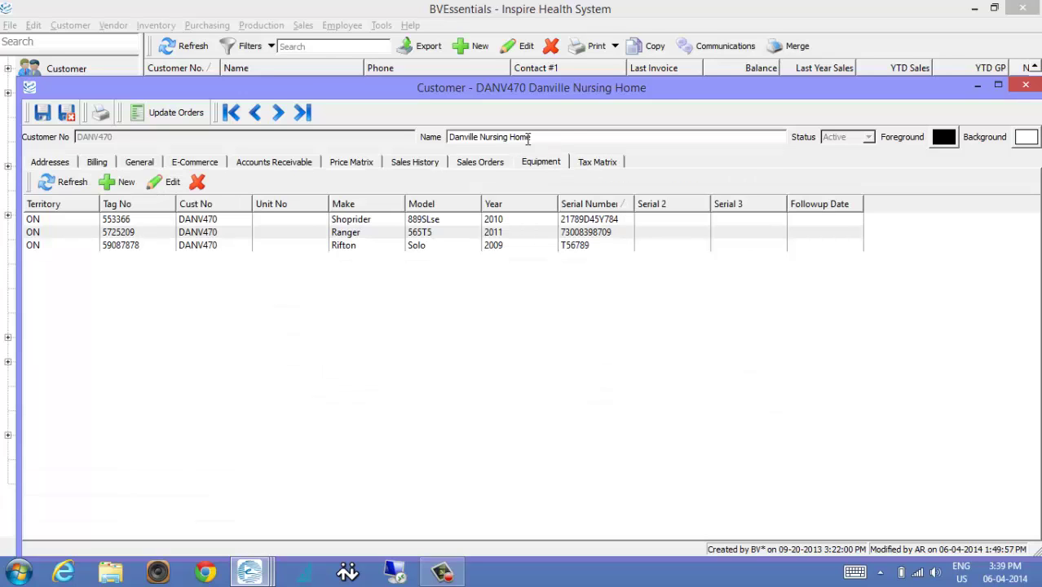
drag(525, 105, 597, 236)
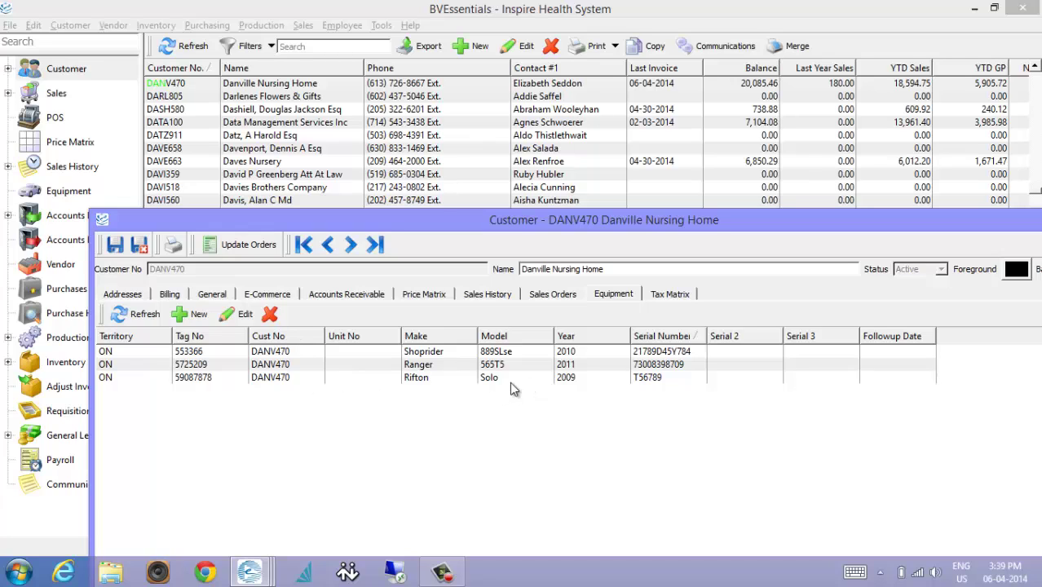
click(323, 355)
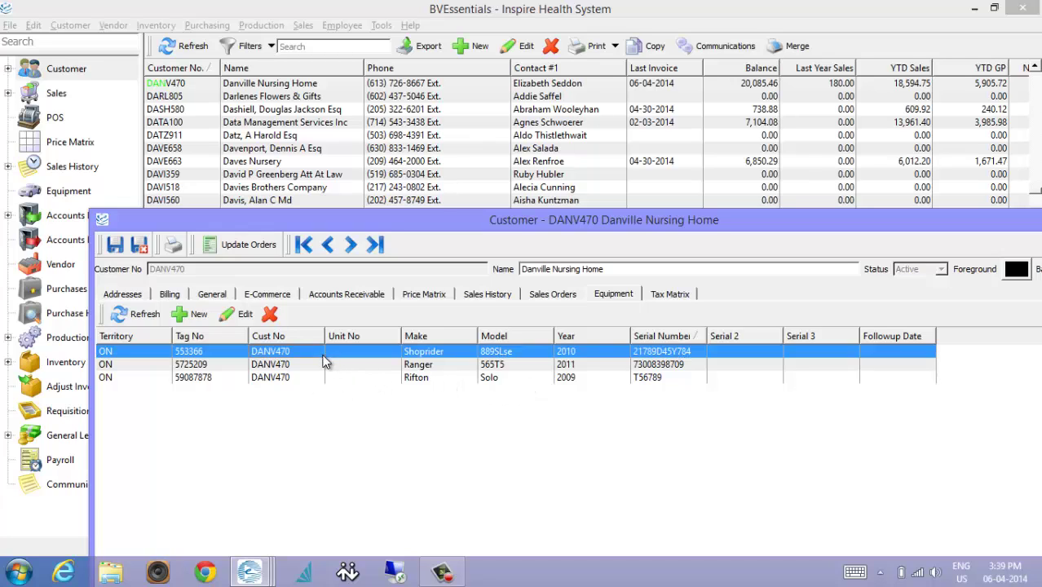
click(330, 378)
double_click(377, 366)
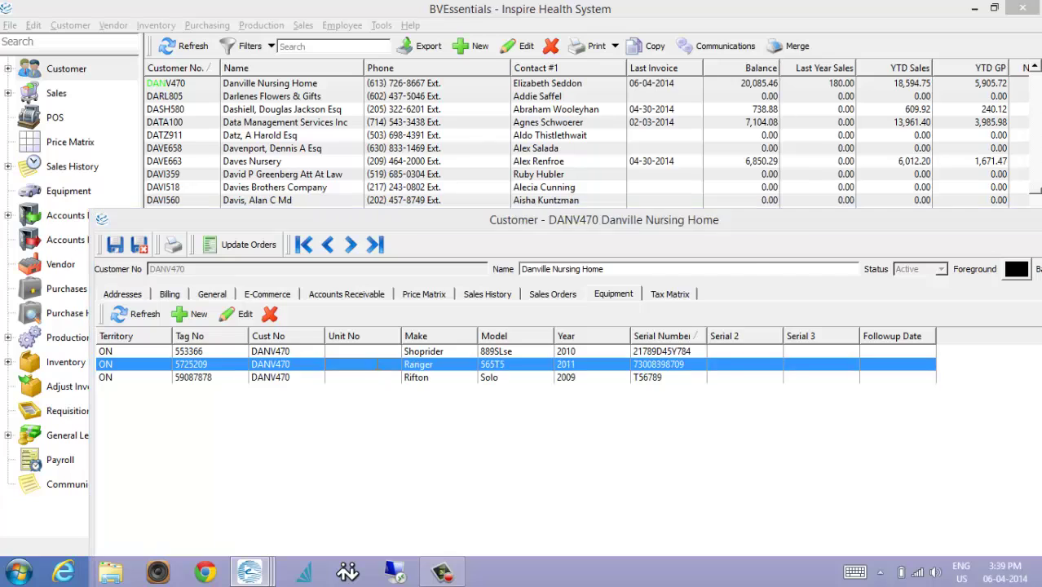
click(734, 65)
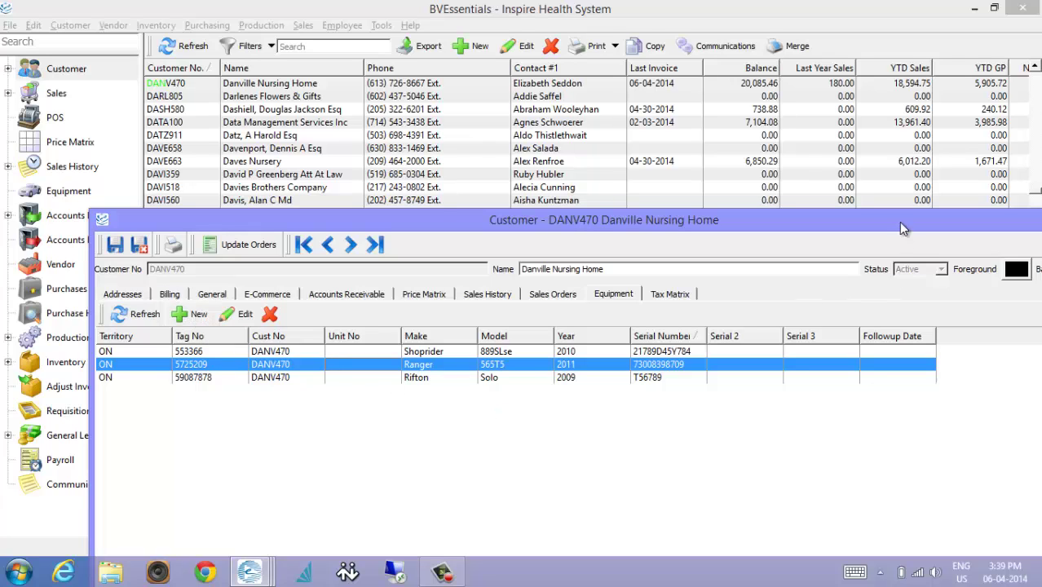
drag(902, 228, 772, 186)
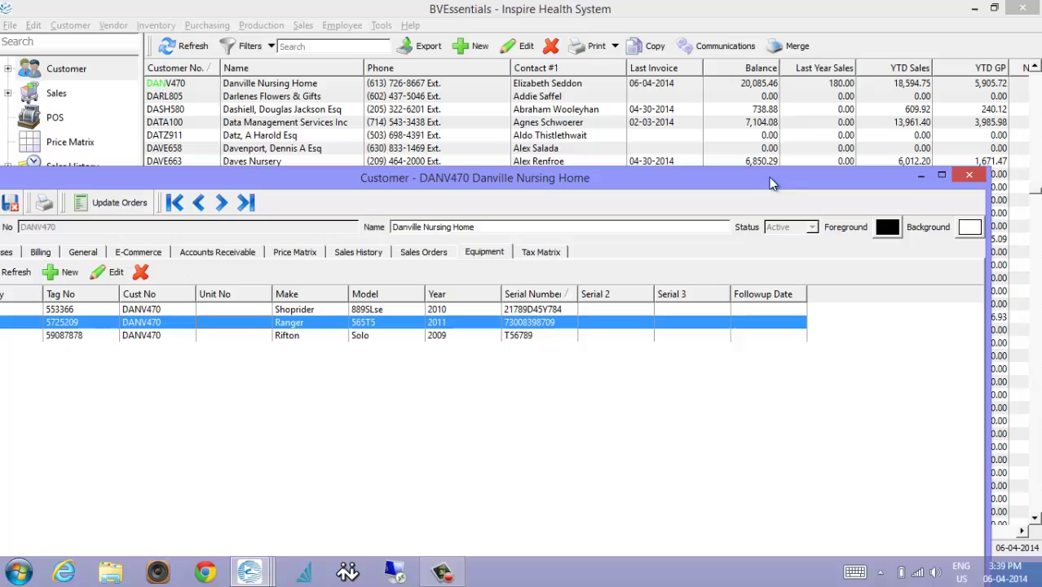
click(970, 178)
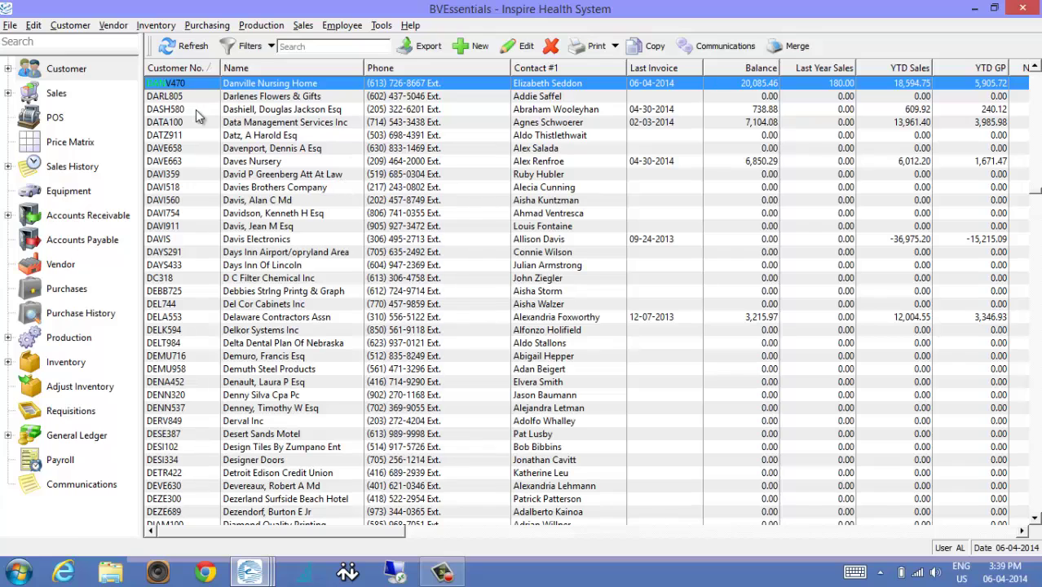
Start a new work order from the Sales list, then discard it unsaved.
click(55, 94)
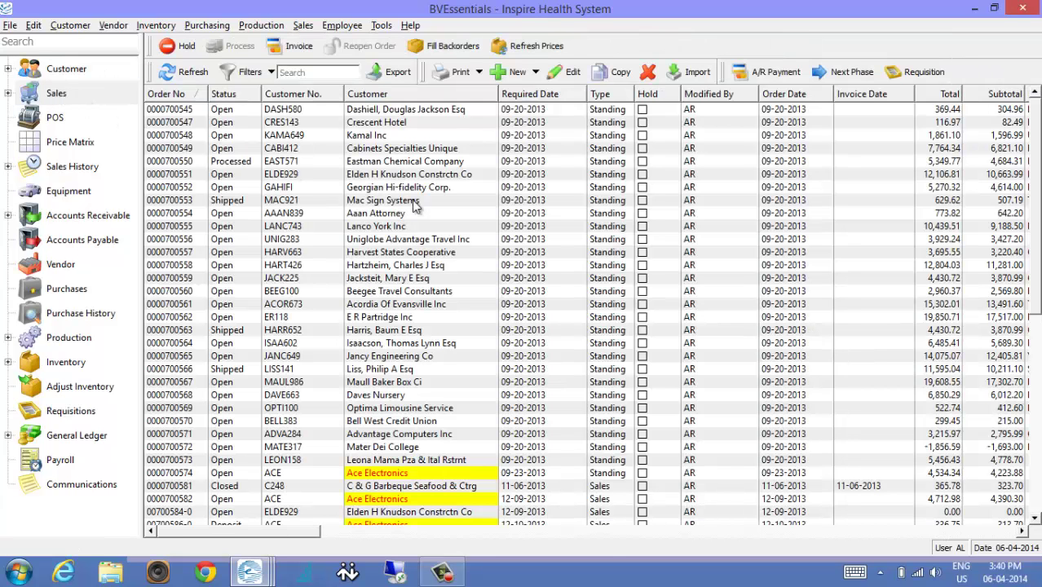
click(537, 73)
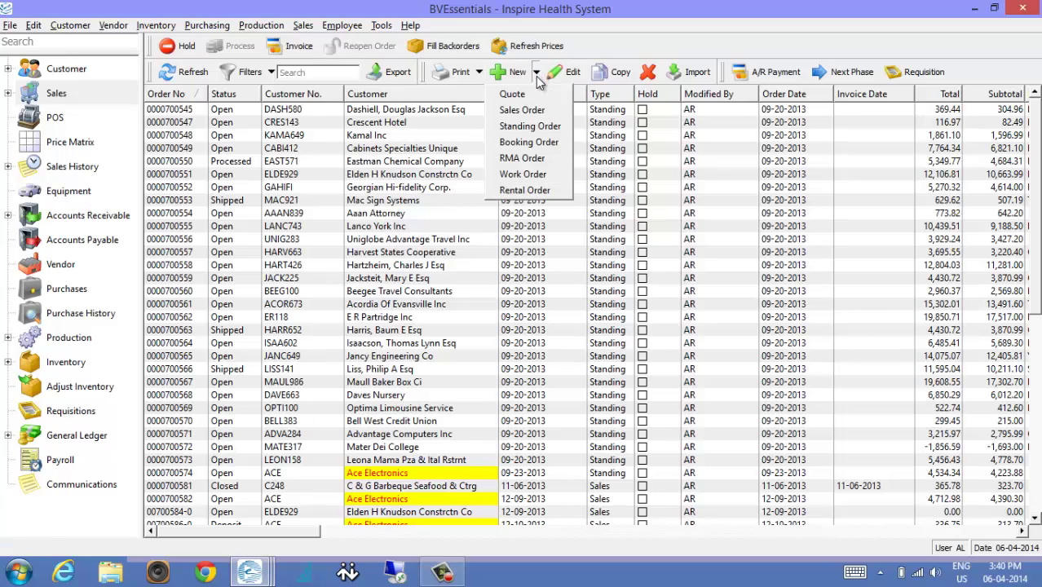
click(534, 176)
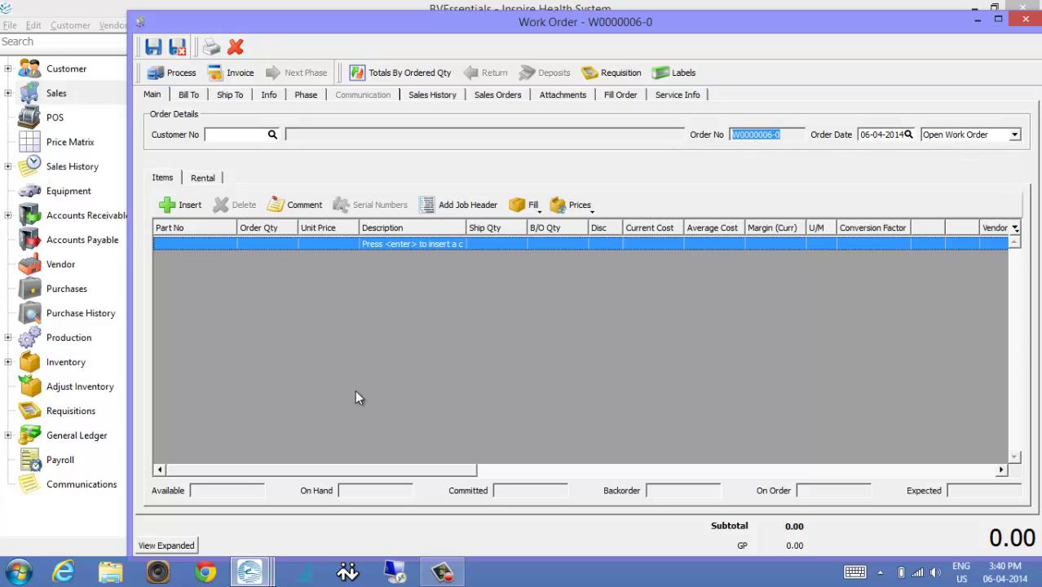
click(181, 546)
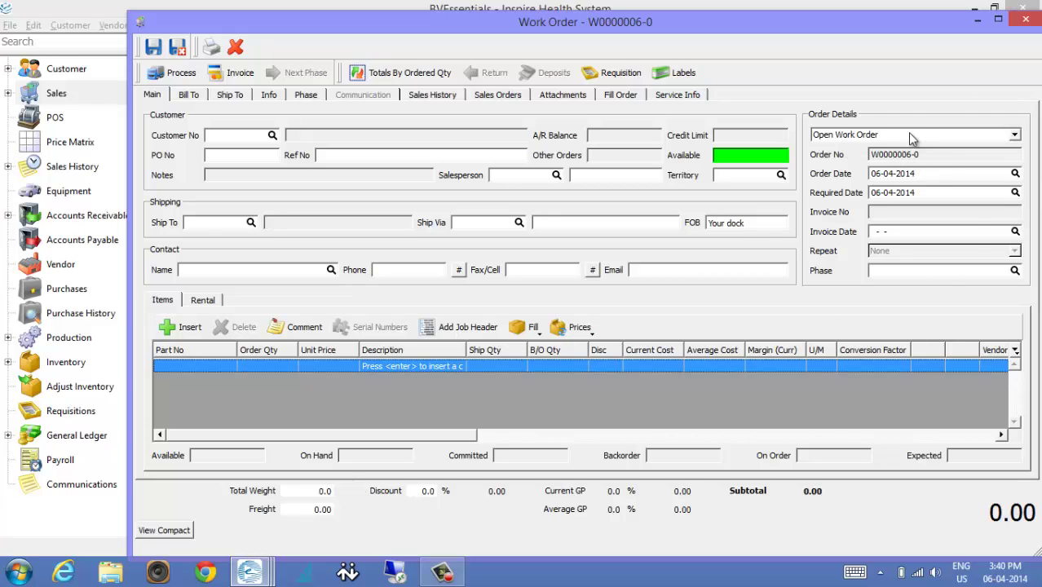
click(1025, 18)
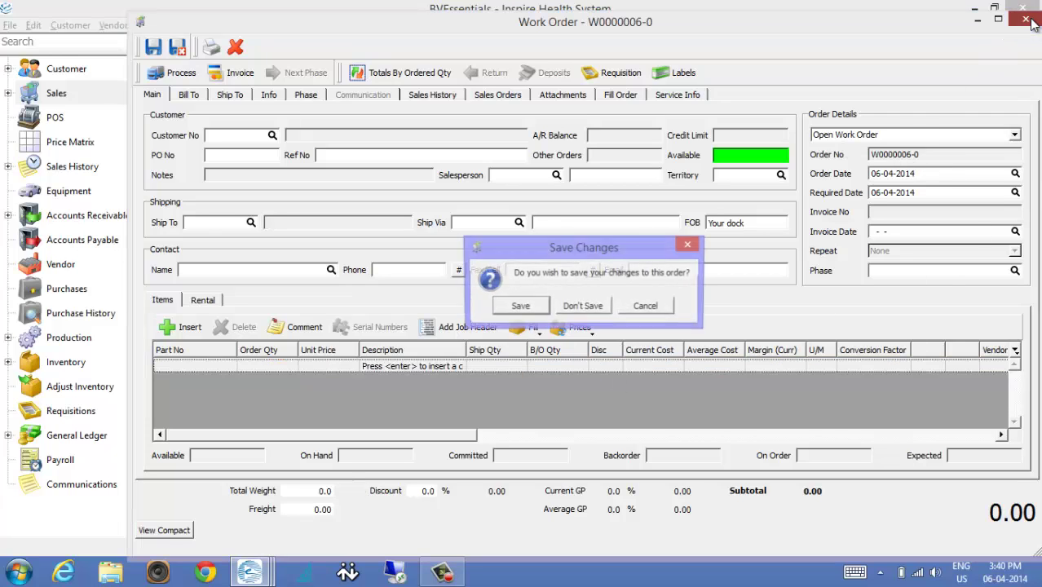
click(603, 307)
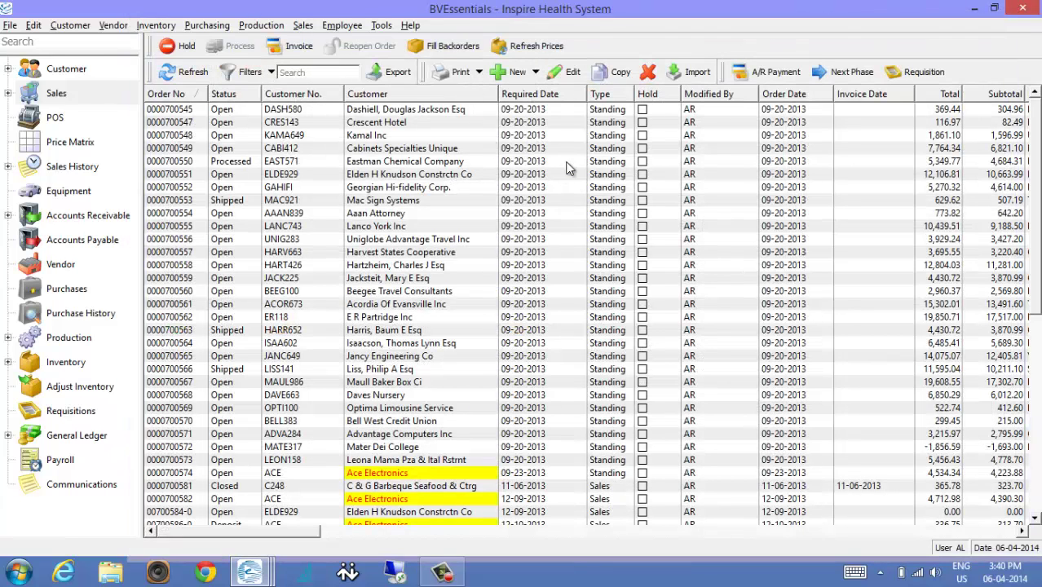
Create a new sales order and change its type to Open Work Order W0000006-0.
click(499, 73)
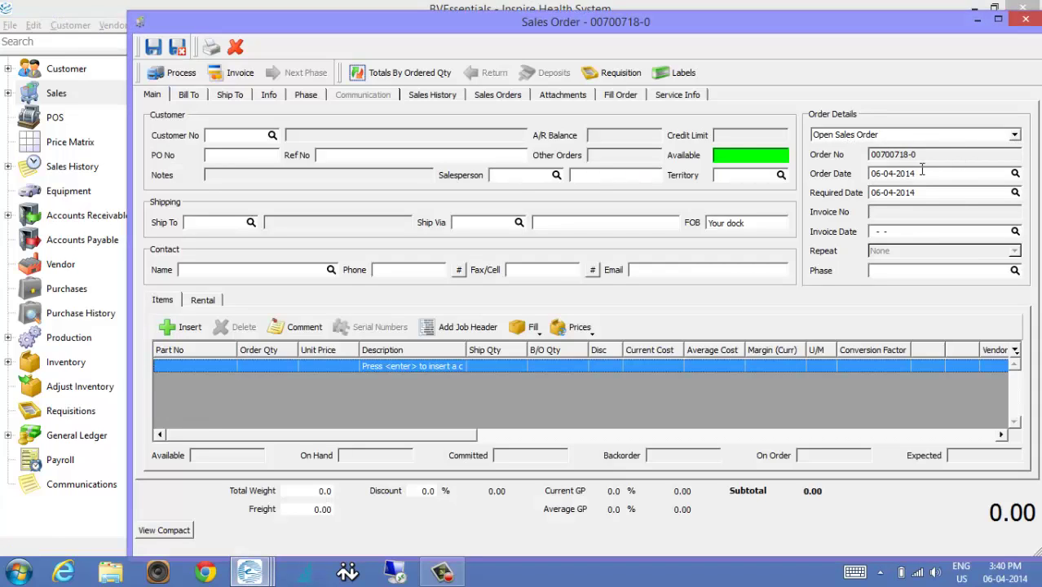
click(1013, 137)
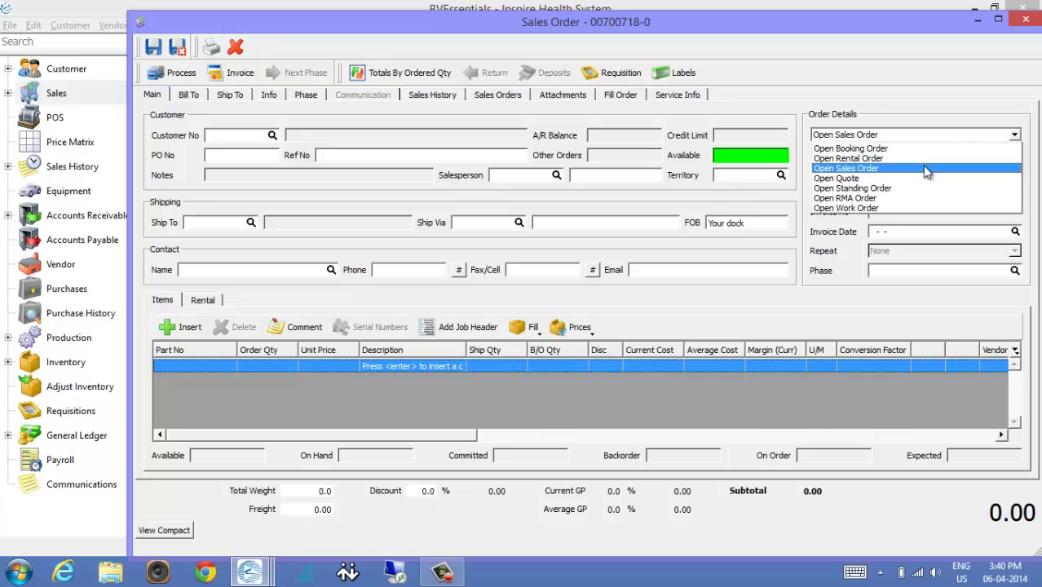
click(894, 214)
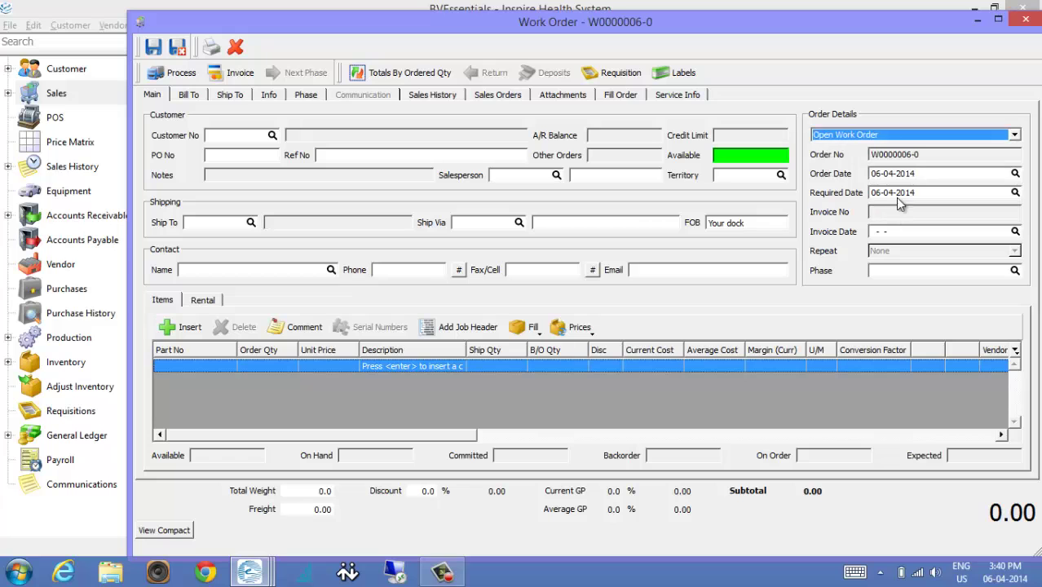
click(893, 159)
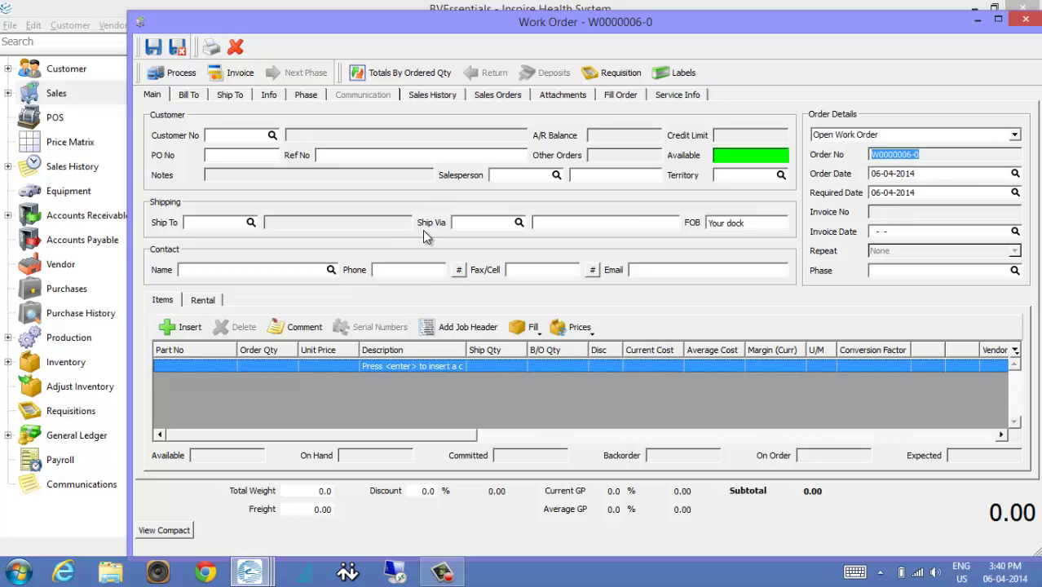
drag(707, 25, 647, 16)
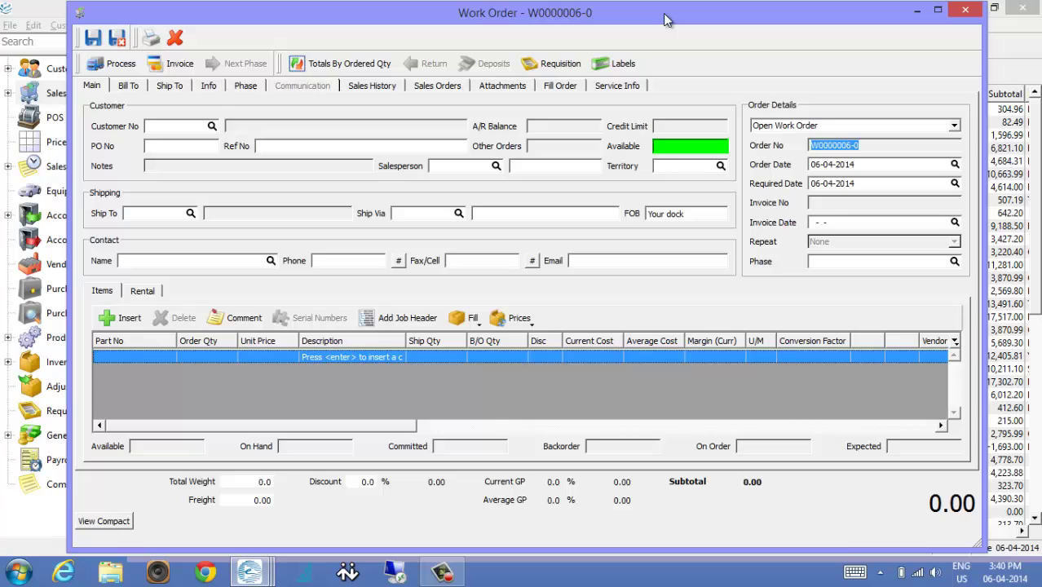
Set DANV470 Danville Nursing Home as the customer via 'DAN' lookup and show Service Info.
click(167, 126)
text(DA)
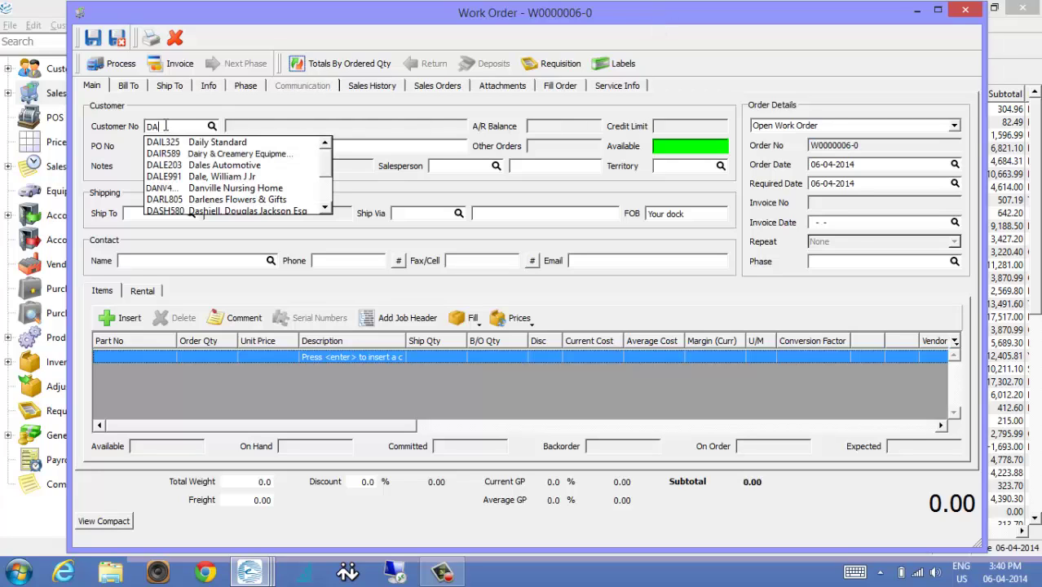
text(I)
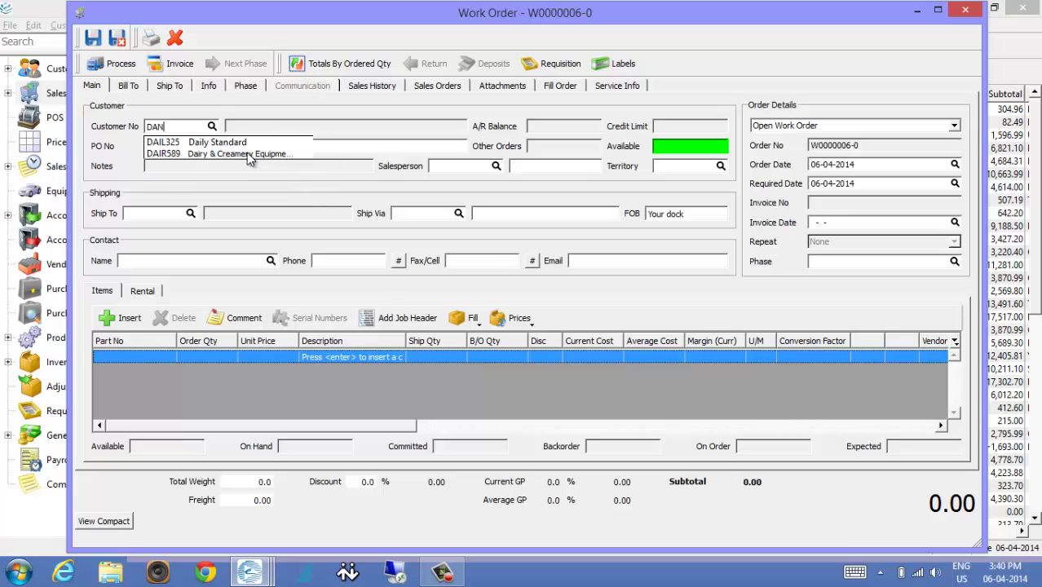
key(BackSpace)
text(N)
click(234, 143)
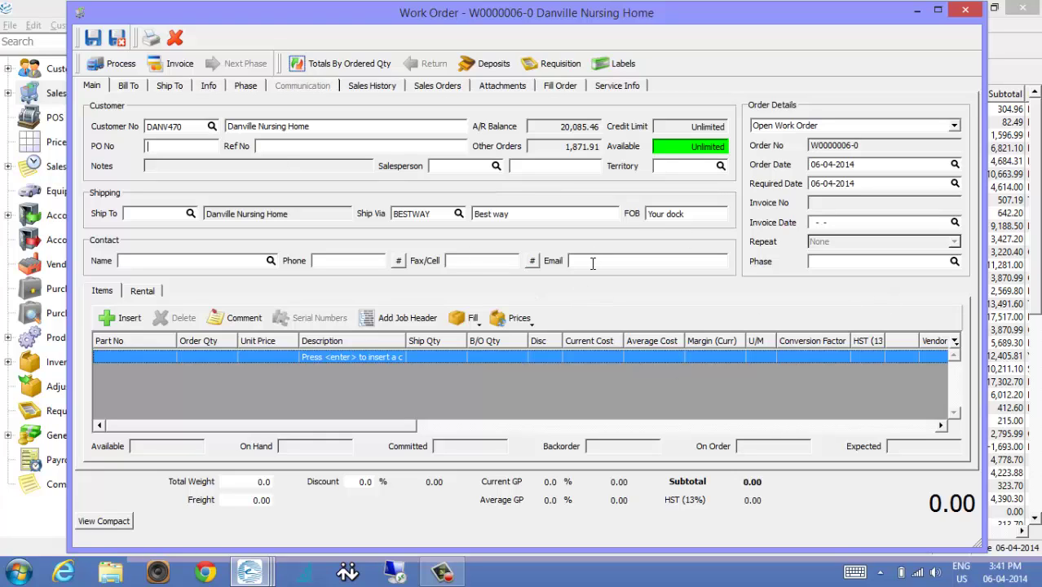
click(639, 88)
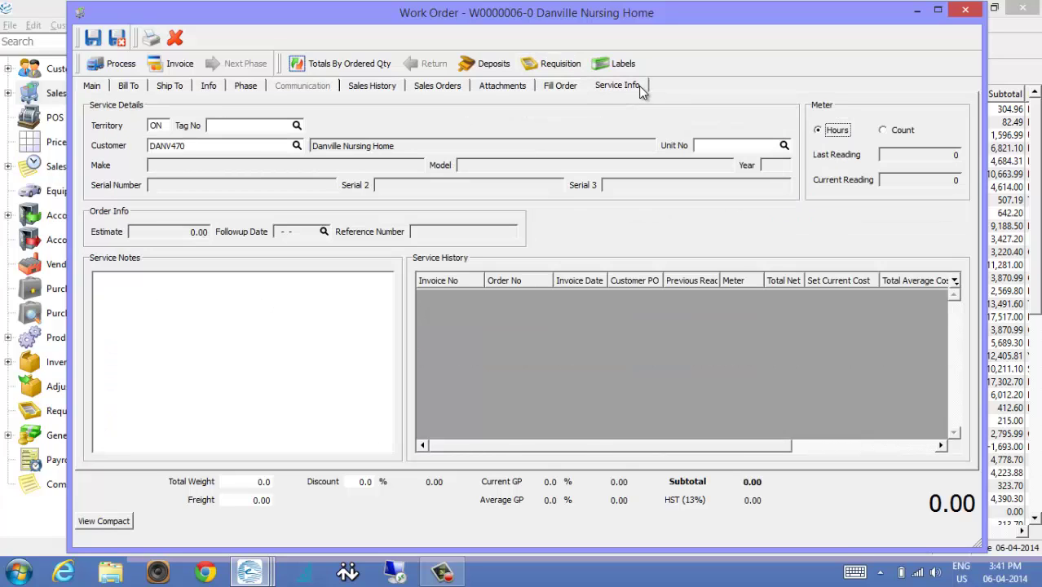
Attach Danville's Ranger 565T5 equipment, tag 5725209, through the tag number lookup.
click(269, 123)
click(297, 127)
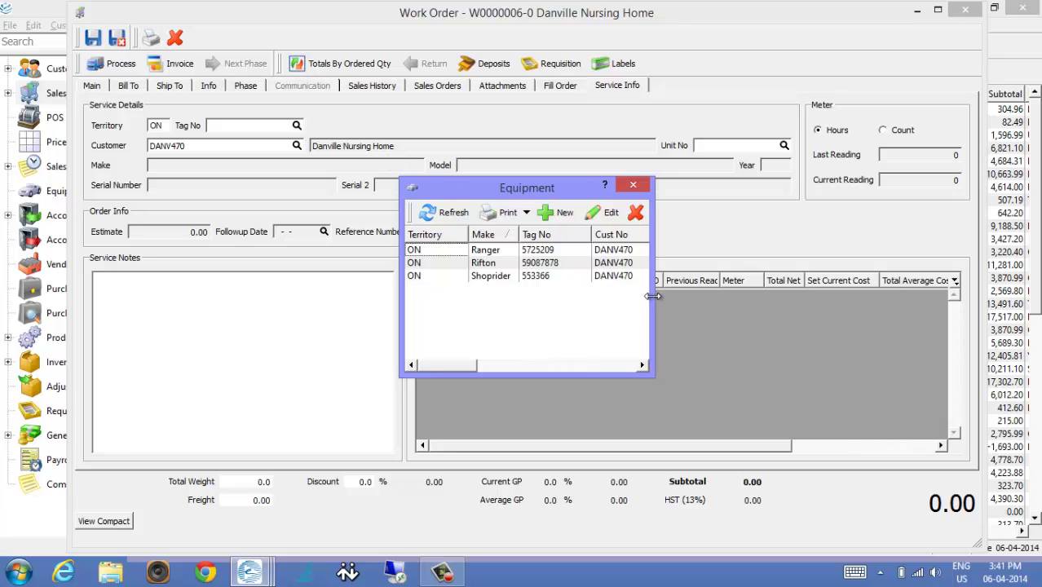
double_click(545, 252)
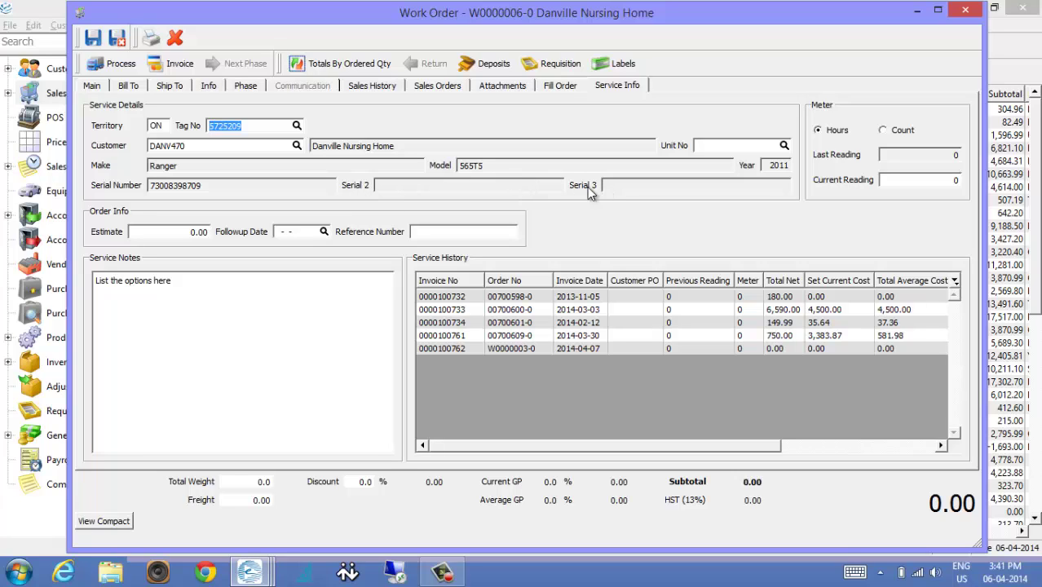
drag(437, 13, 363, 24)
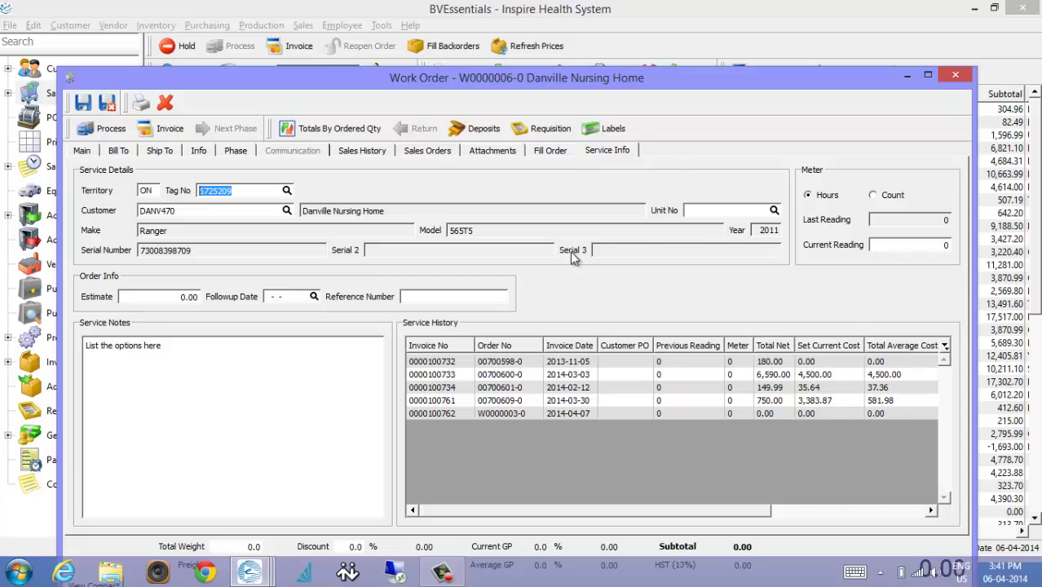
click(183, 365)
double_click(179, 348)
click(178, 348)
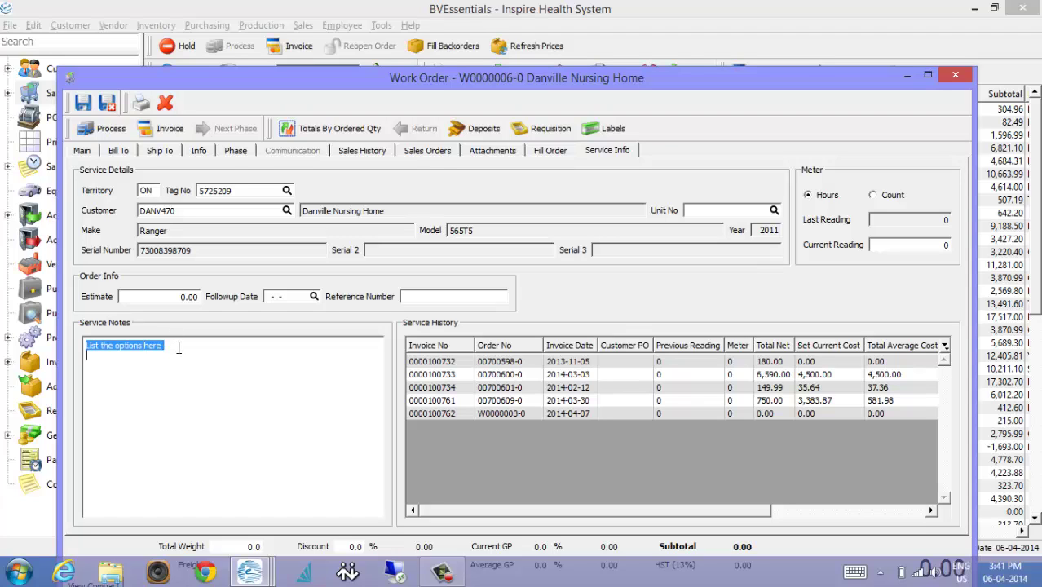
click(178, 347)
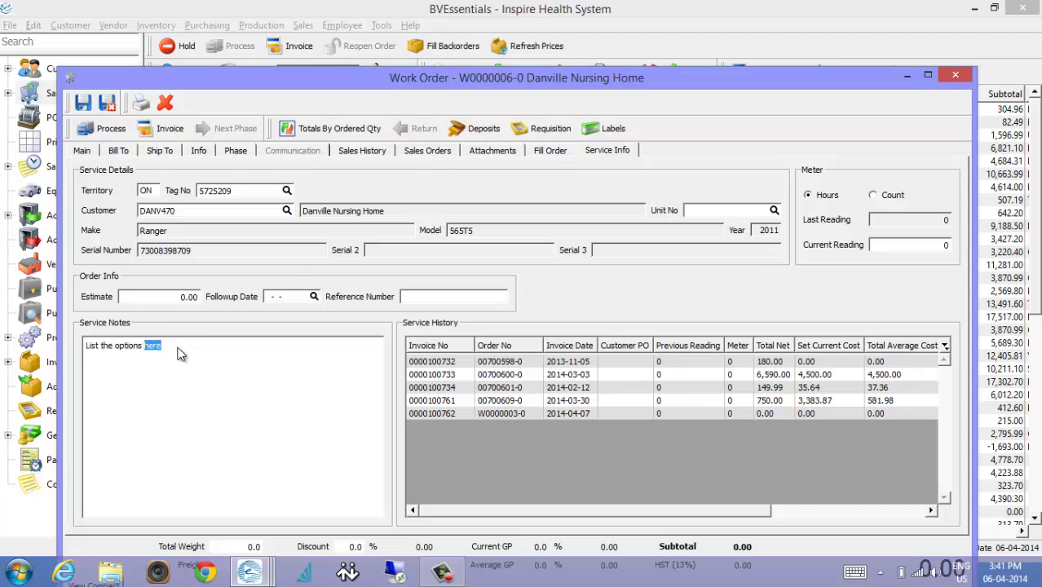
drag(518, 78, 528, 15)
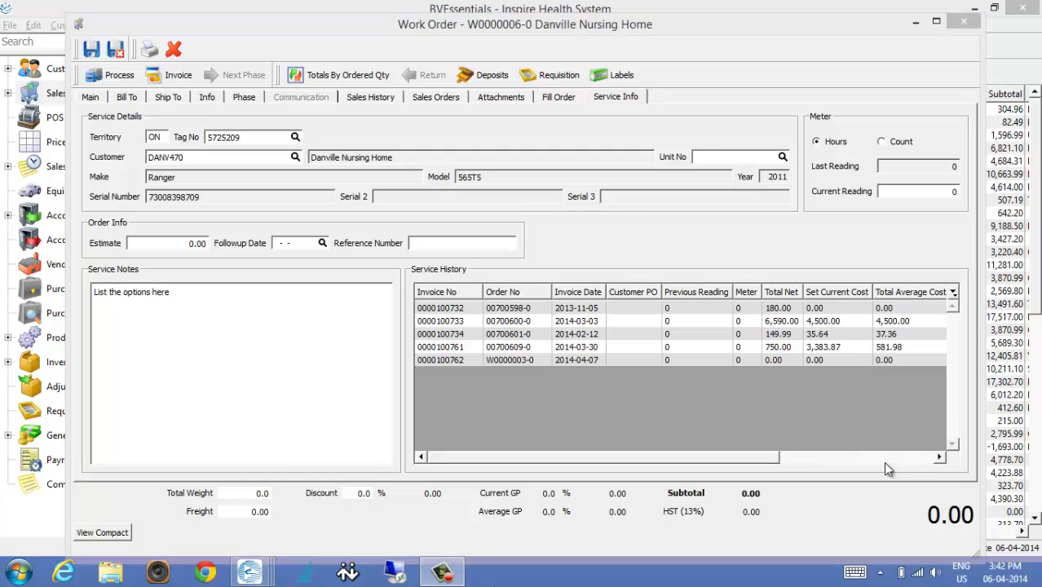
click(205, 298)
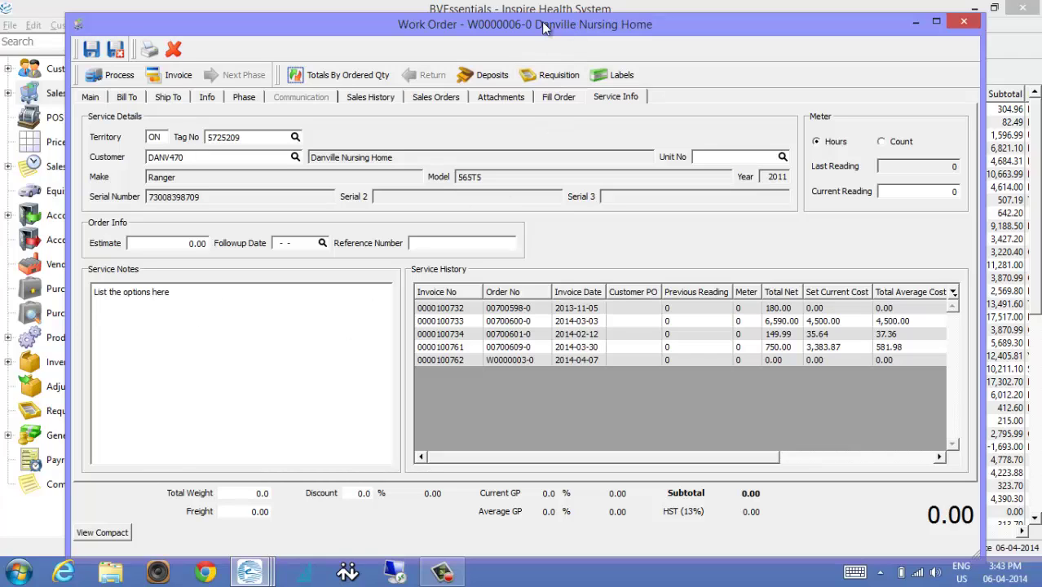
click(455, 310)
click(455, 323)
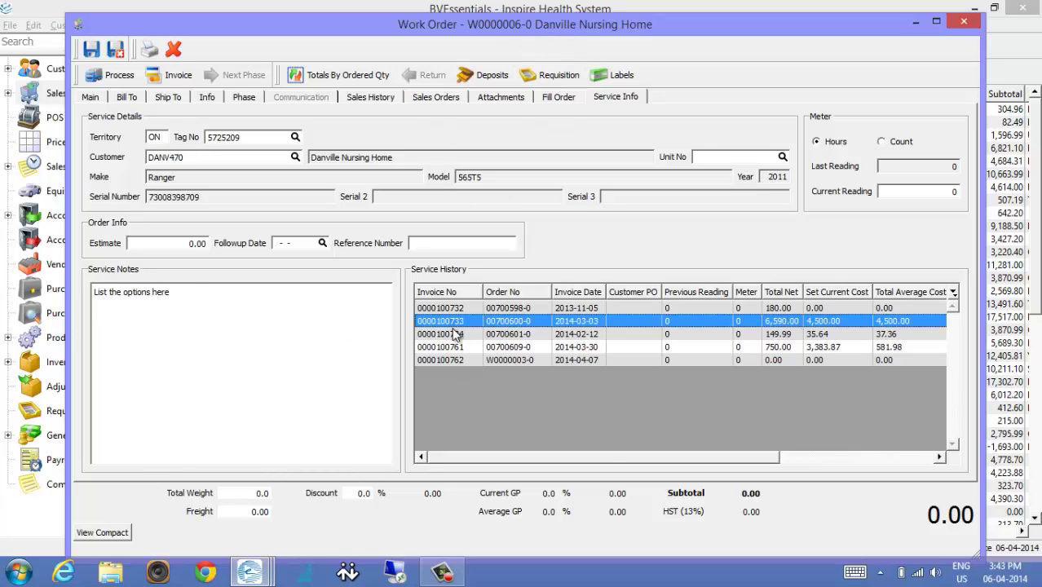
click(456, 335)
click(456, 349)
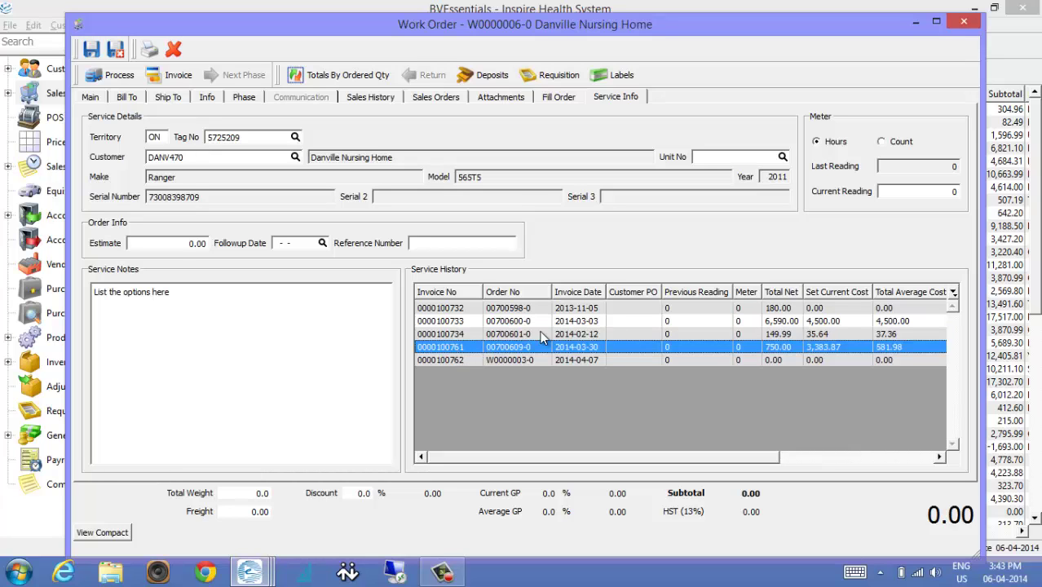
click(453, 310)
double_click(451, 311)
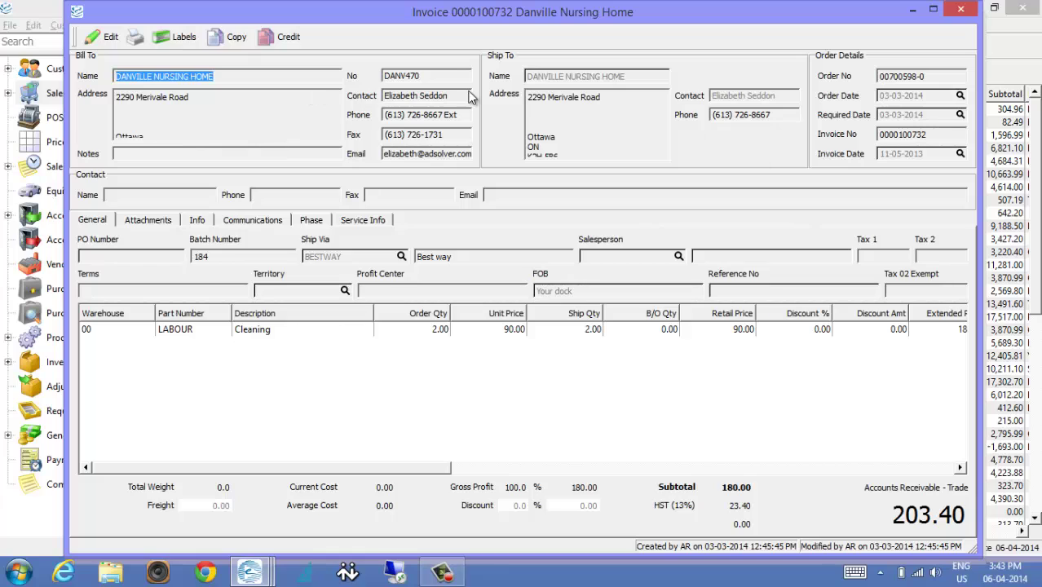
click(254, 333)
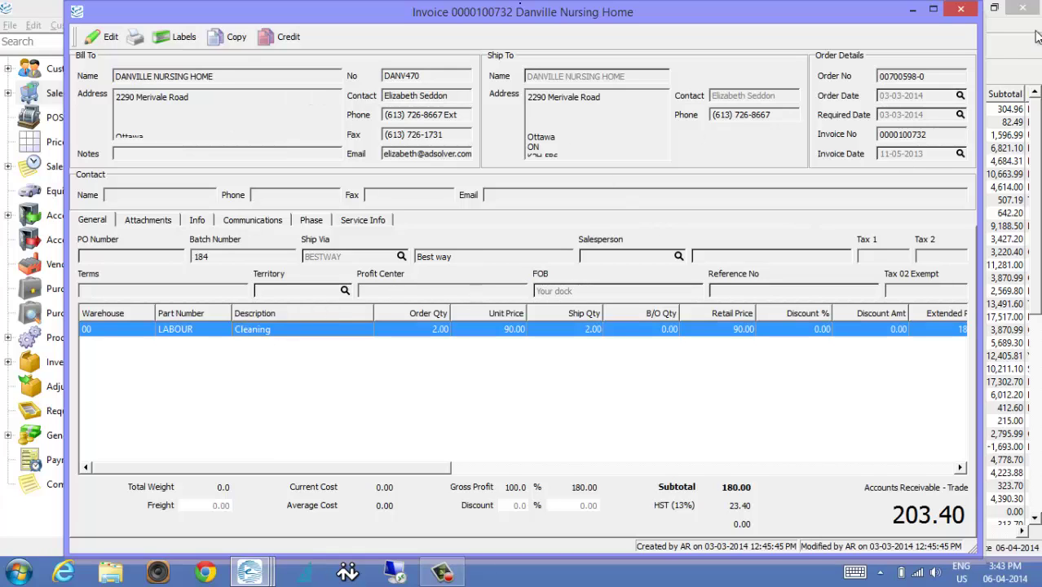
click(961, 9)
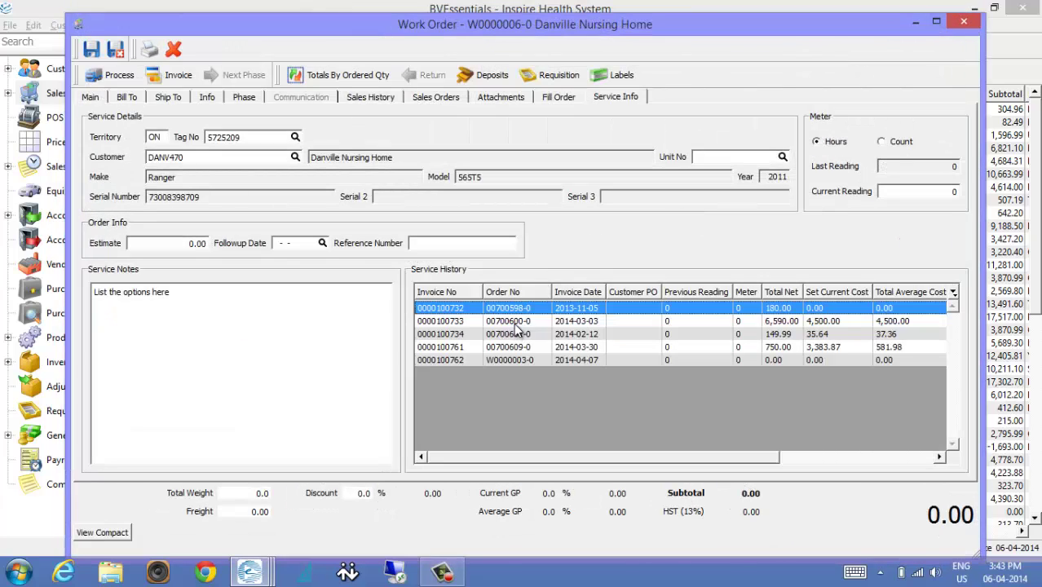
double_click(517, 337)
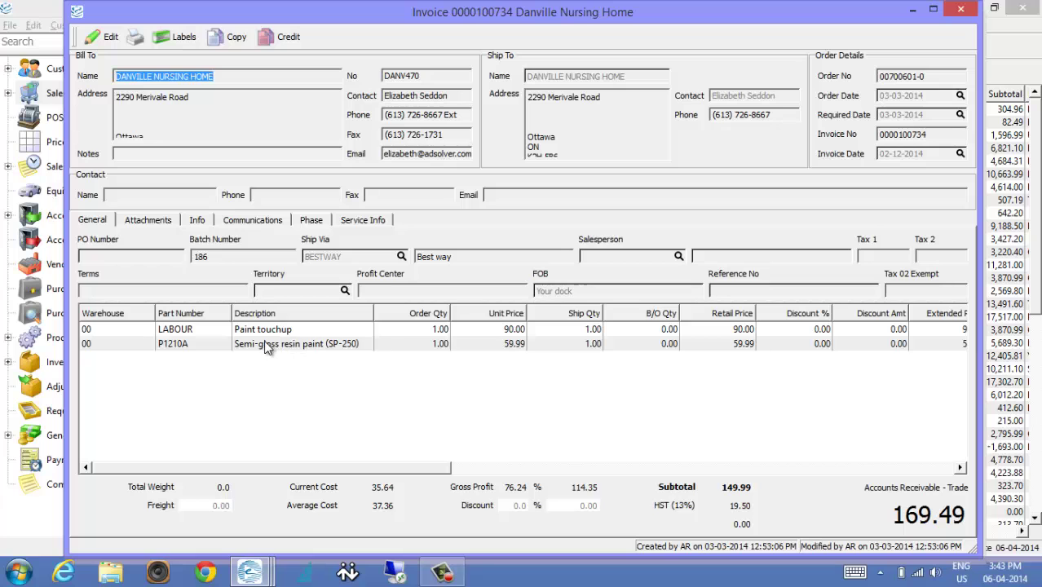
click(269, 343)
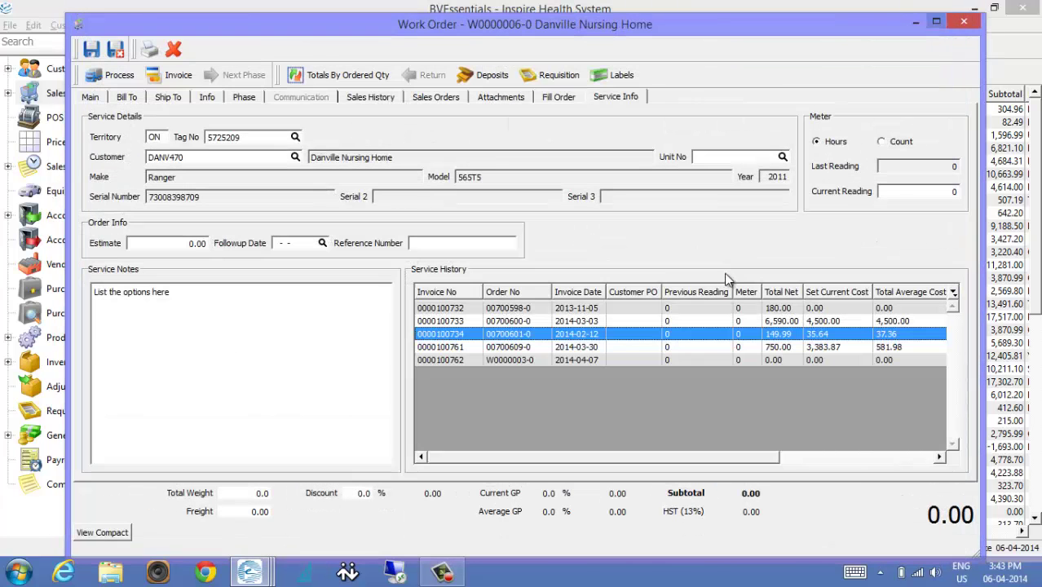
click(959, 10)
click(673, 323)
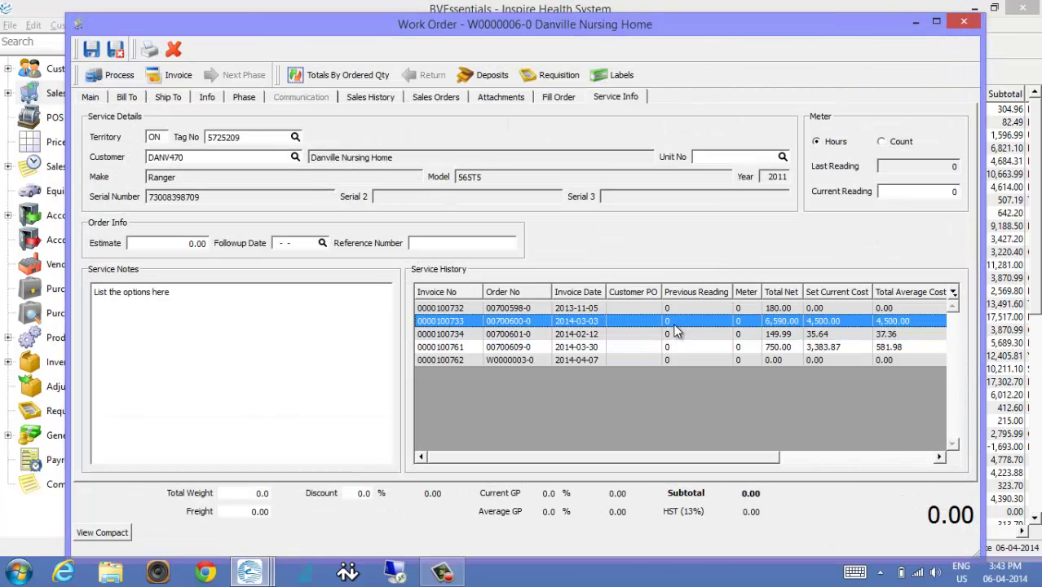
double_click(673, 329)
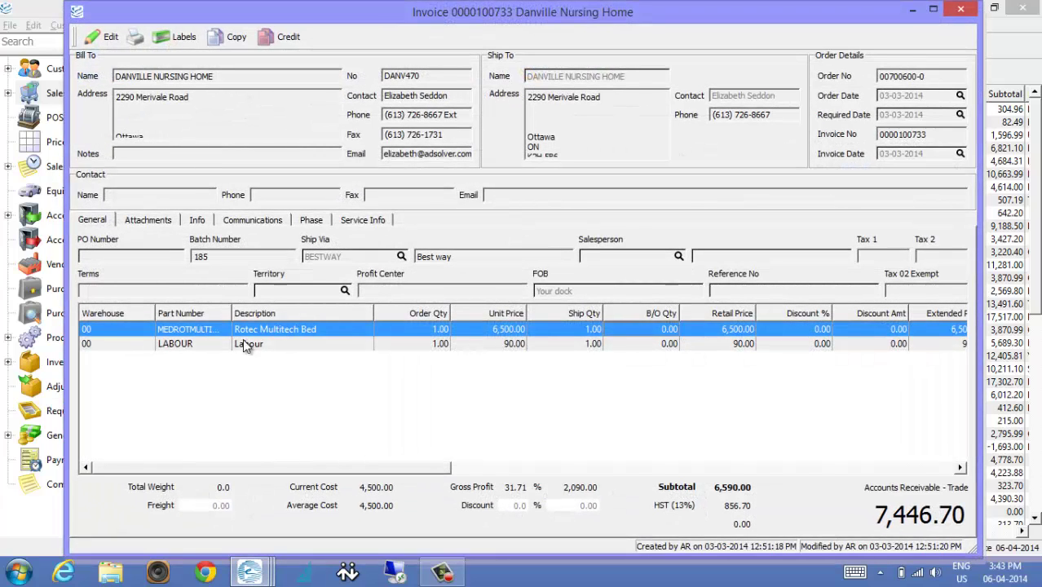
click(297, 344)
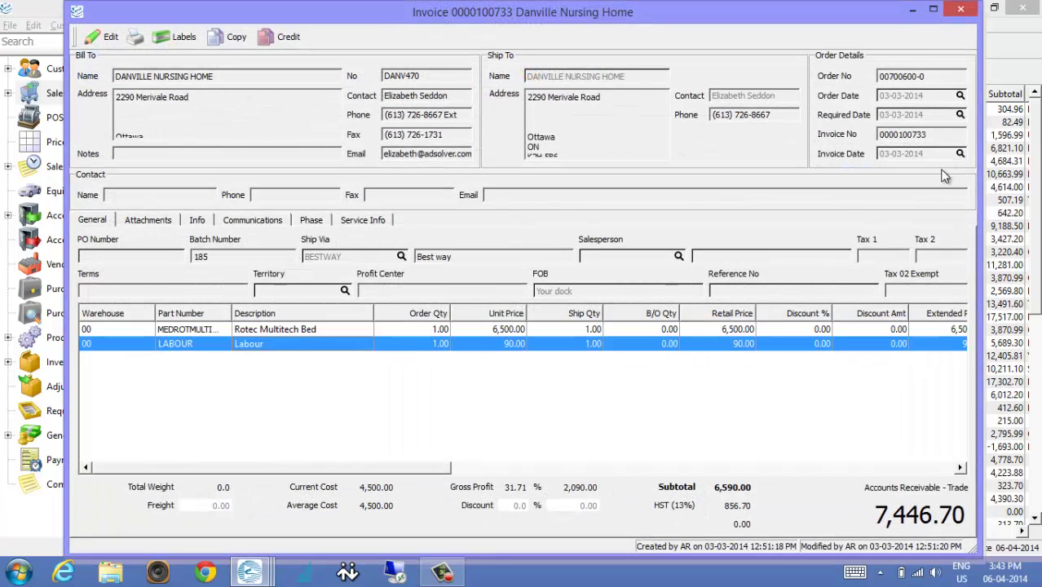
click(961, 9)
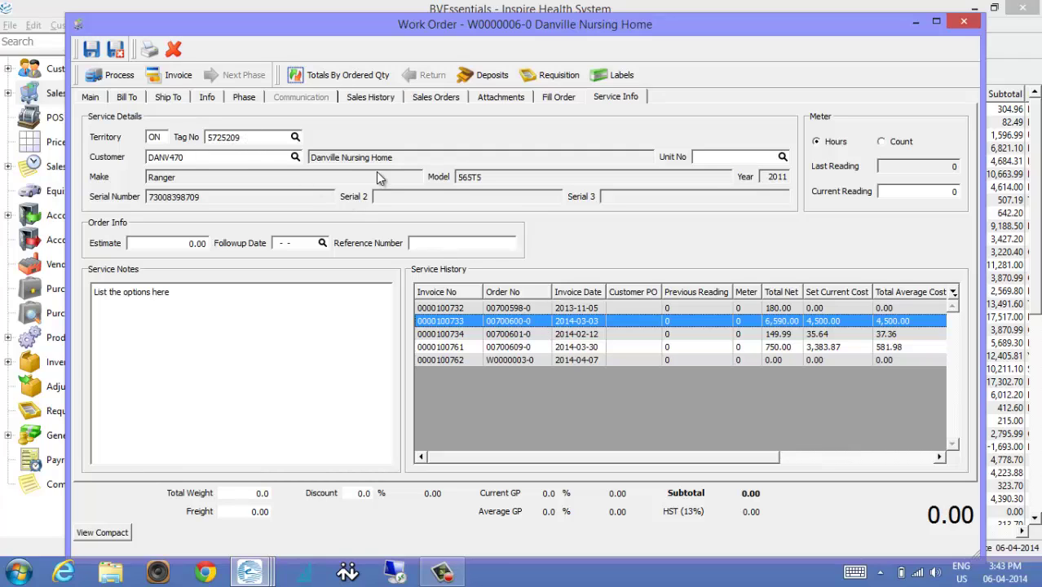
Add a LABOUR part to the first item row on the Main tab.
double_click(237, 138)
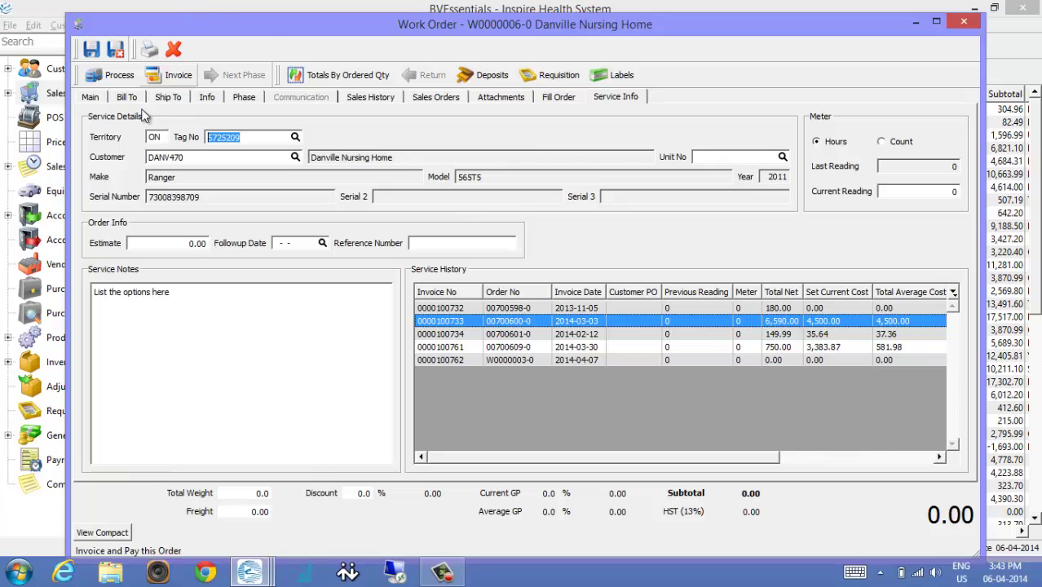
click(91, 97)
click(157, 370)
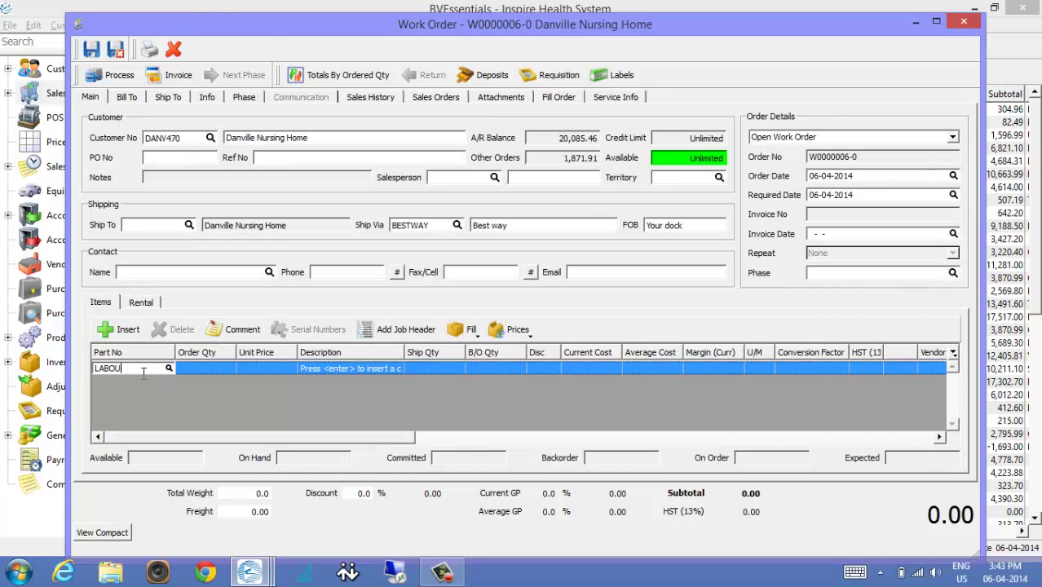
text(LABOU)
click(156, 384)
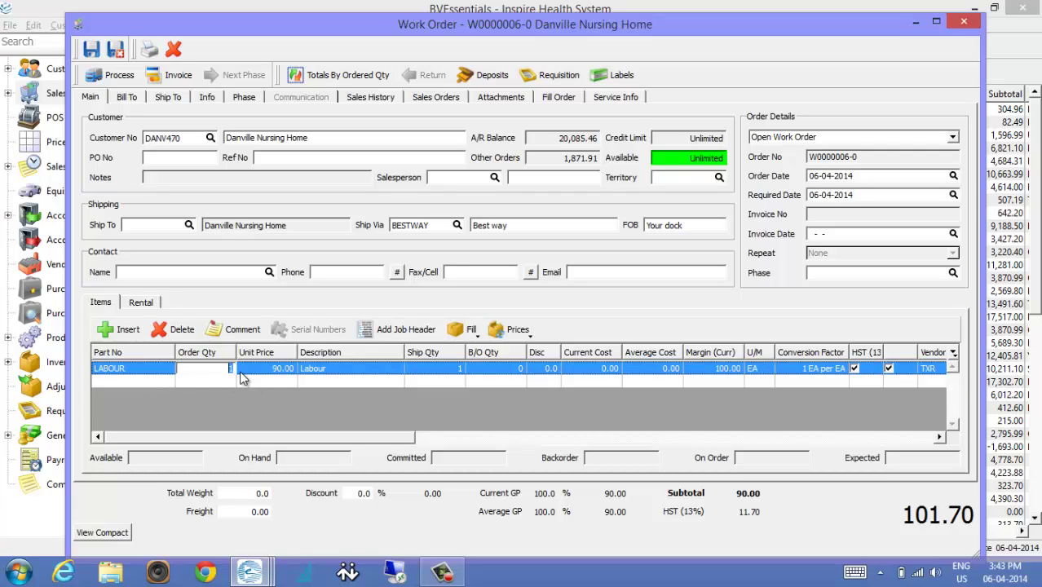
Set the Labour quantity to 2 and start a comment line.
text(2)
key(Return)
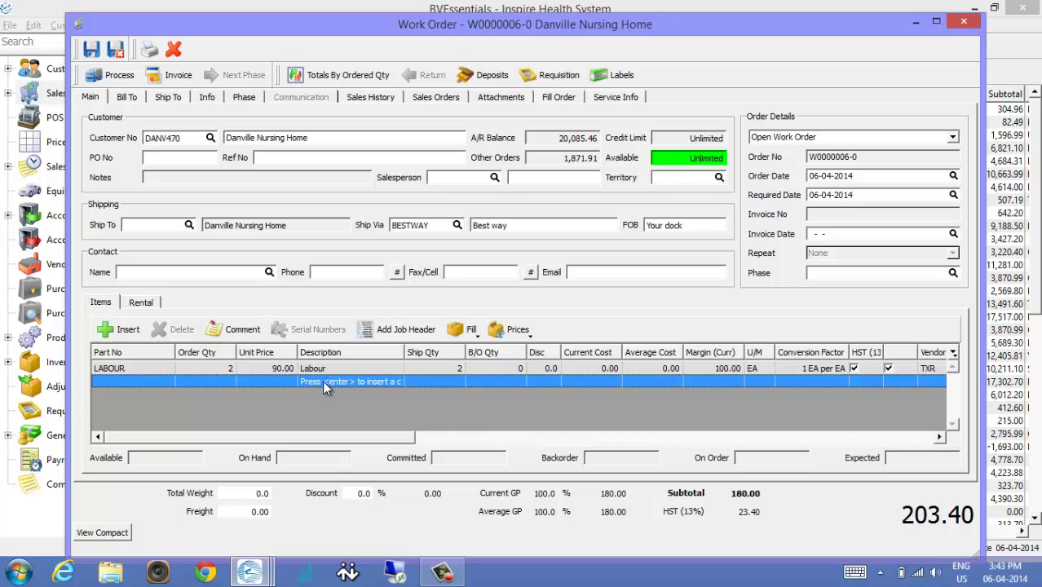
click(242, 328)
click(438, 291)
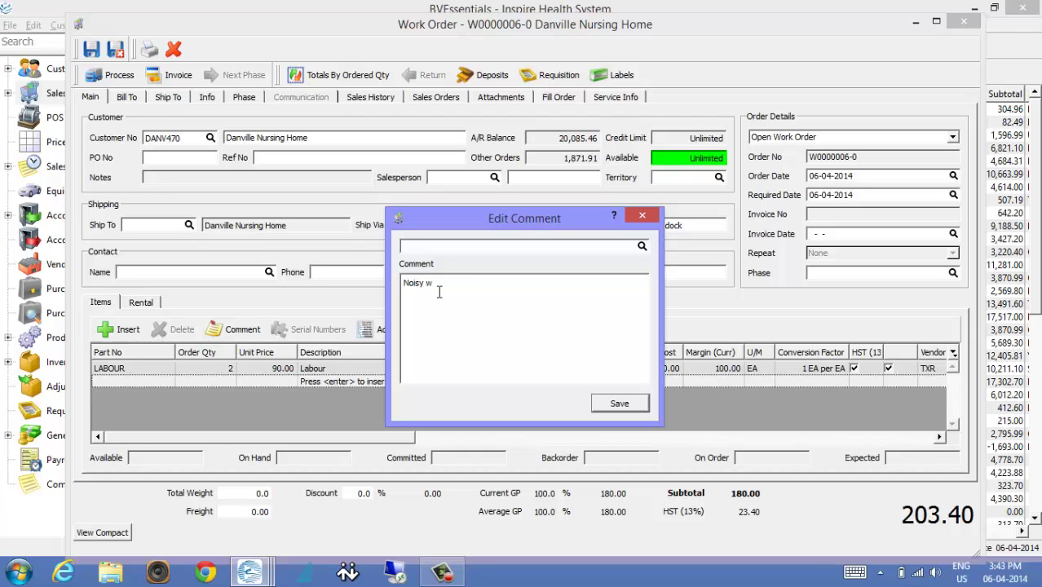
Save the 'Noisy wheel' comment and start printing work order W0000006-0.
click(618, 407)
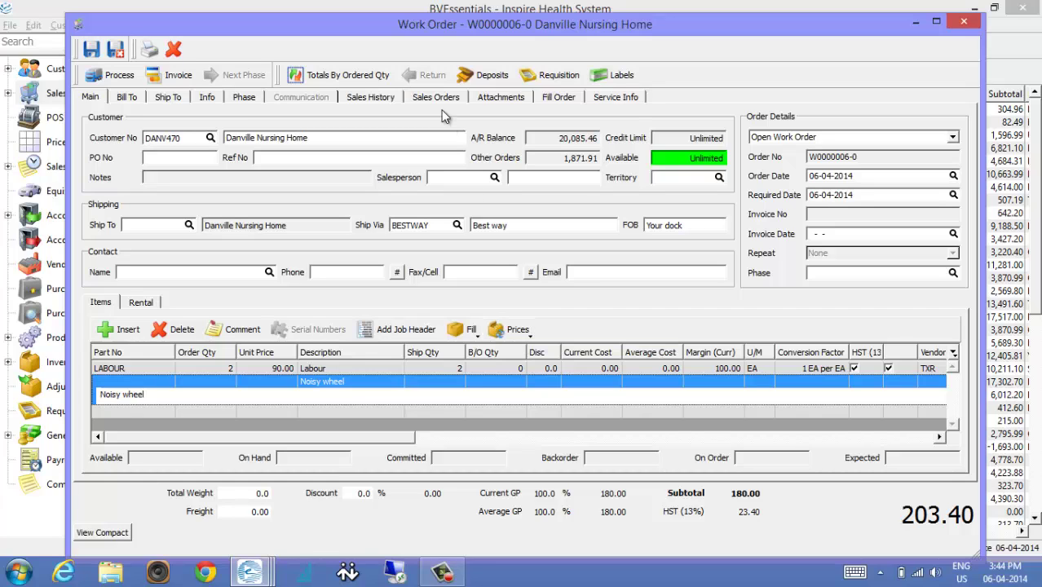
click(150, 49)
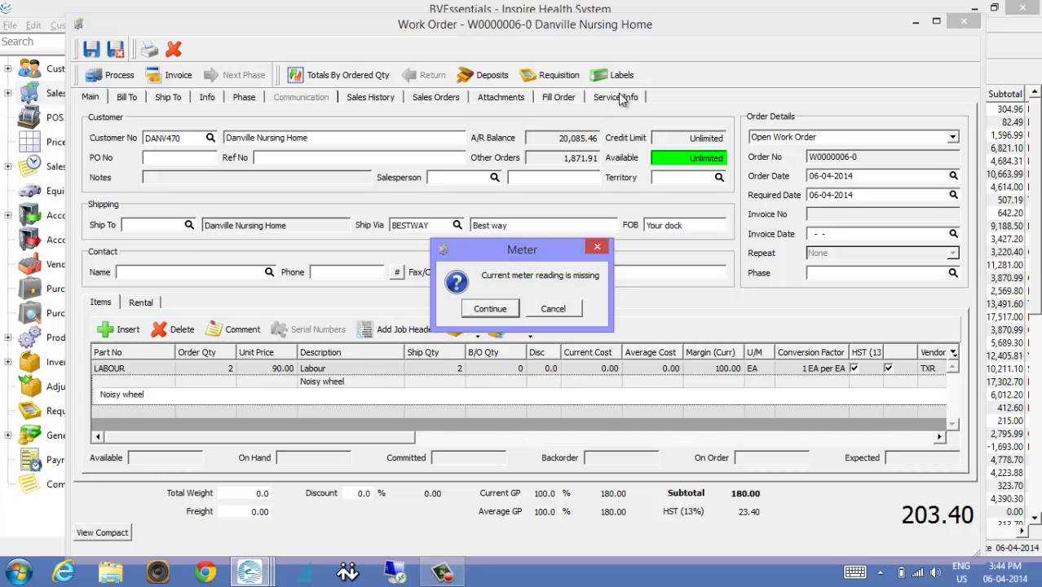
Skip the missing meter reading and preview the Service Order and Vehicle Service History reports.
click(496, 307)
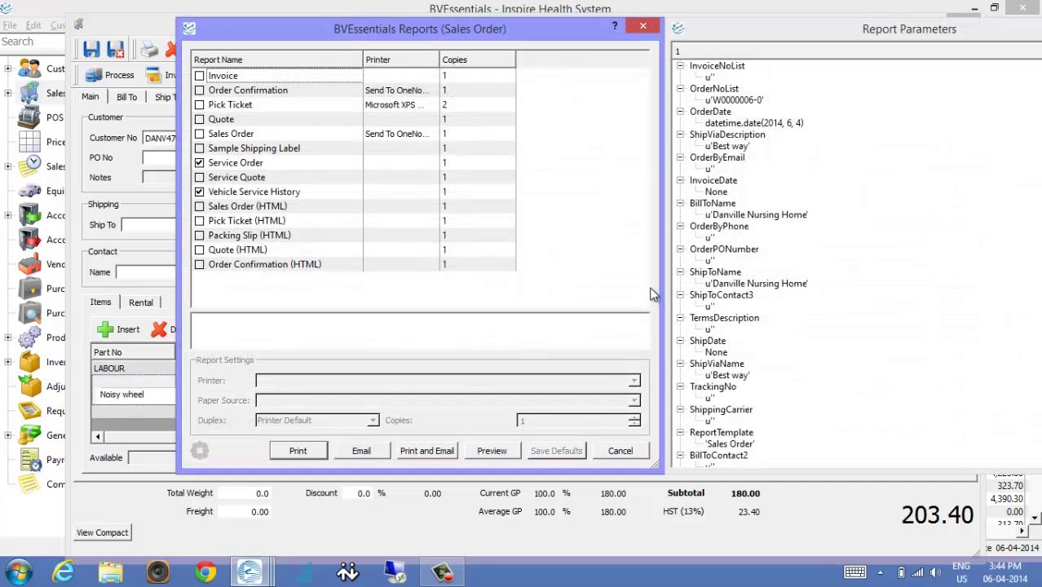
drag(538, 32, 483, 31)
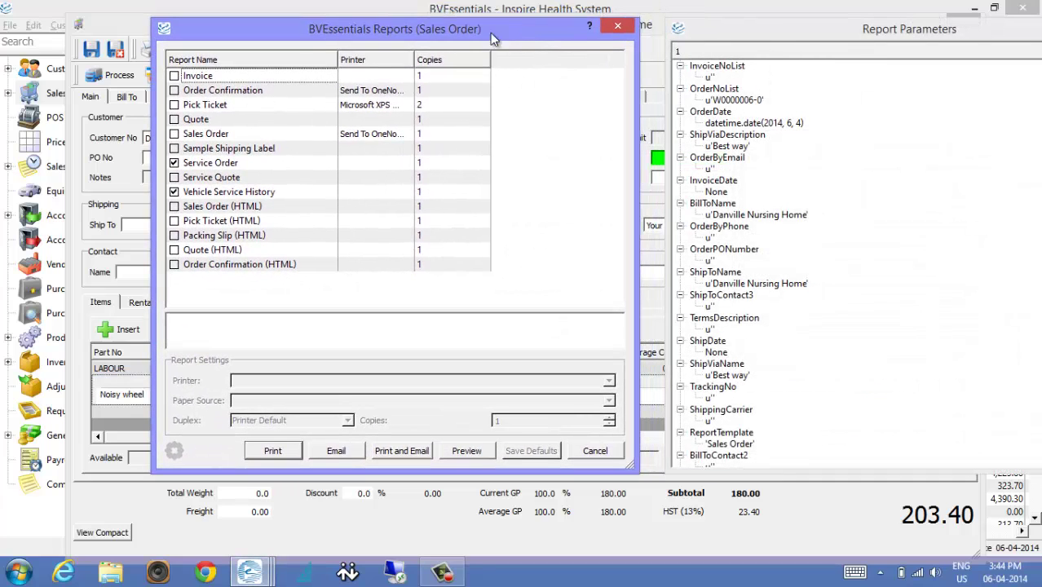
click(210, 194)
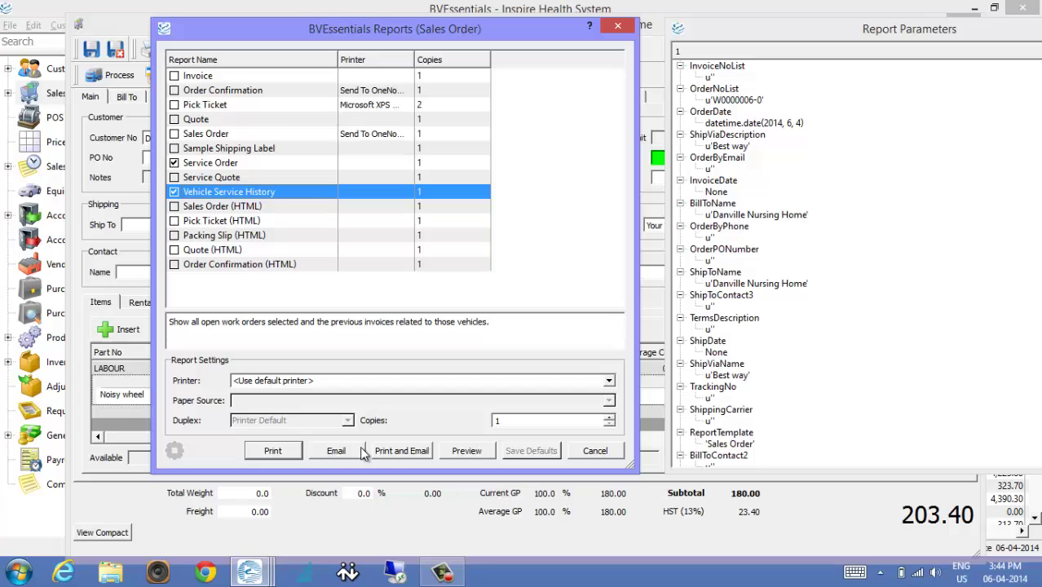
click(468, 452)
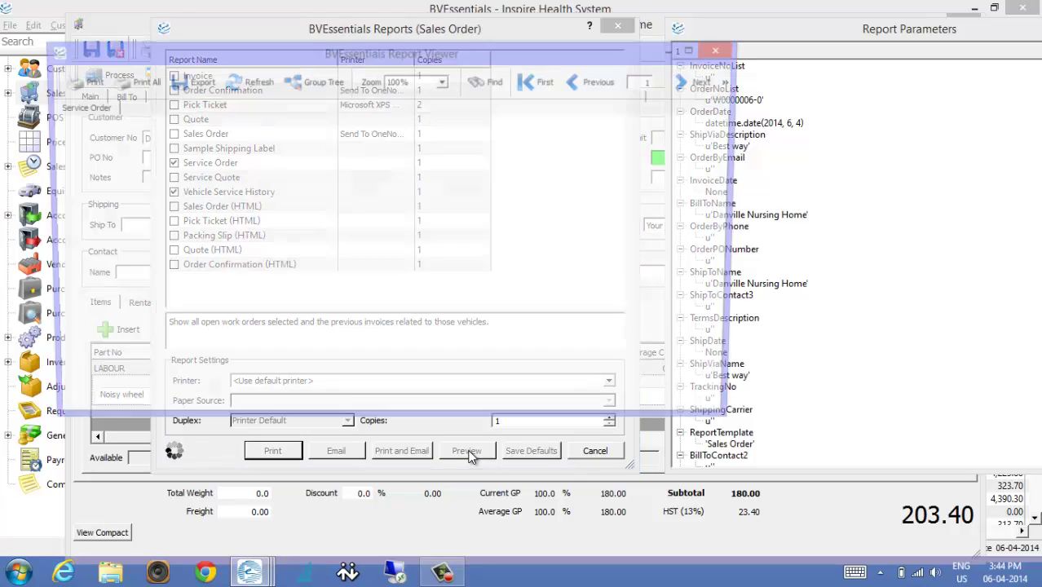
Read through the Vehicle Service History report preview, then close the Report Viewer.
double_click(590, 51)
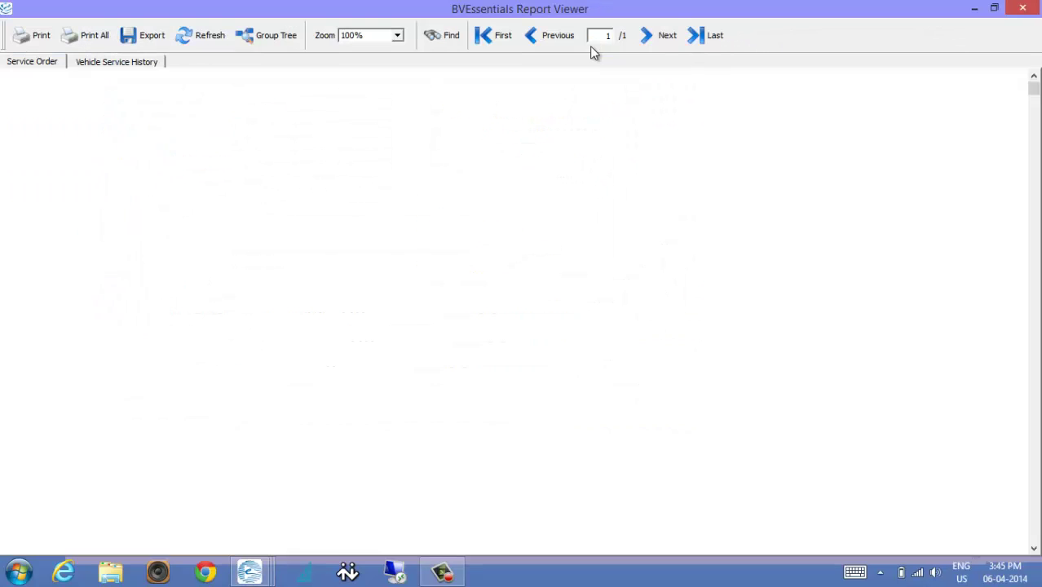
scroll(570, 312, down, 3)
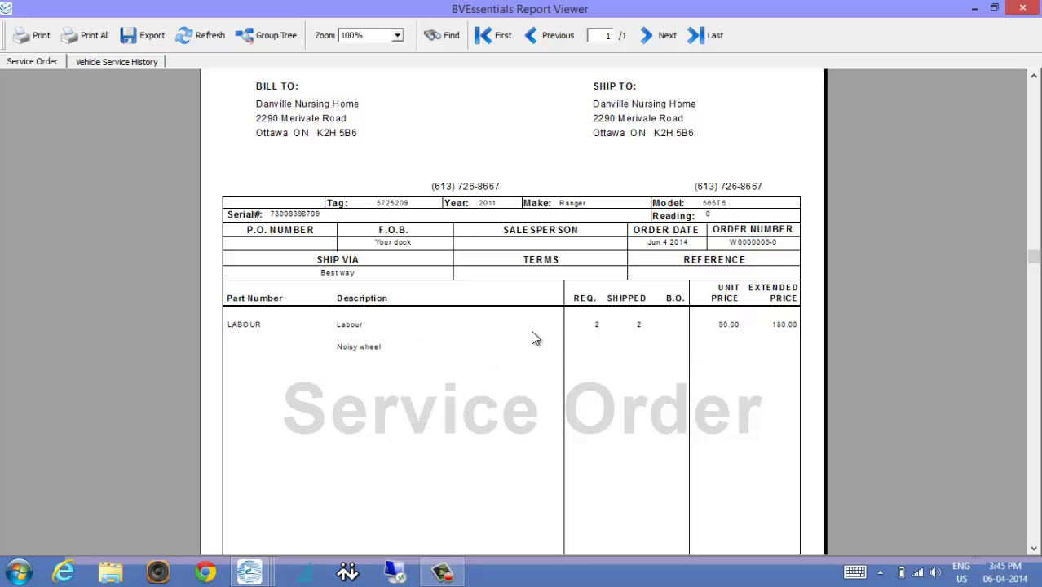
scroll(364, 359, down, 5)
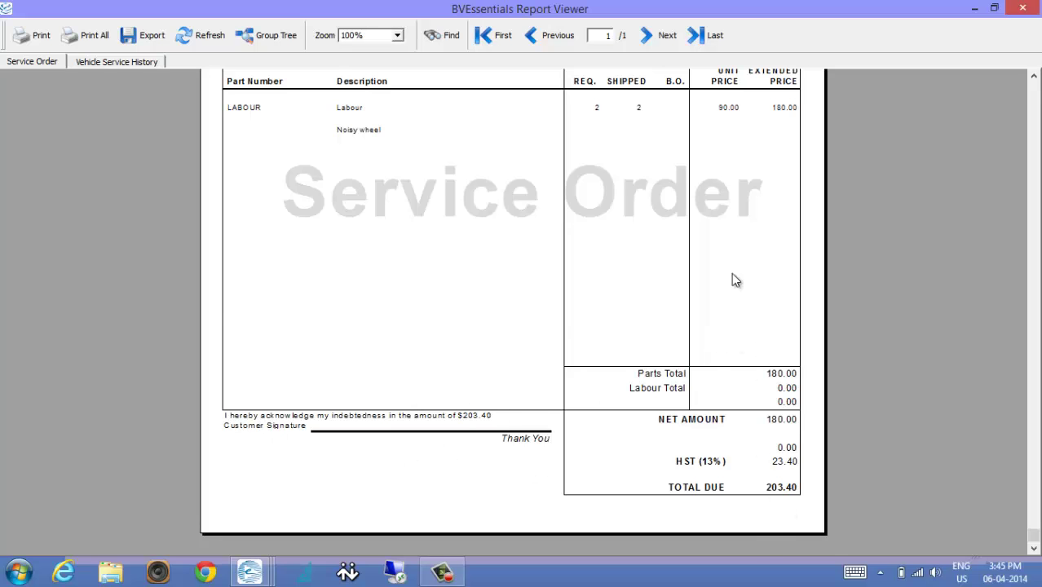
scroll(756, 490, up, 5)
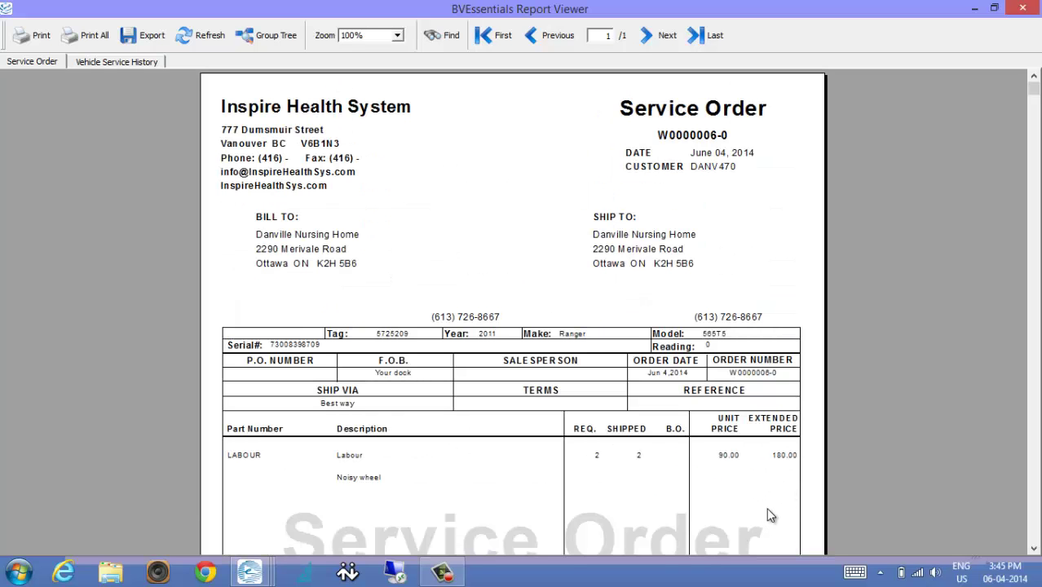
click(127, 65)
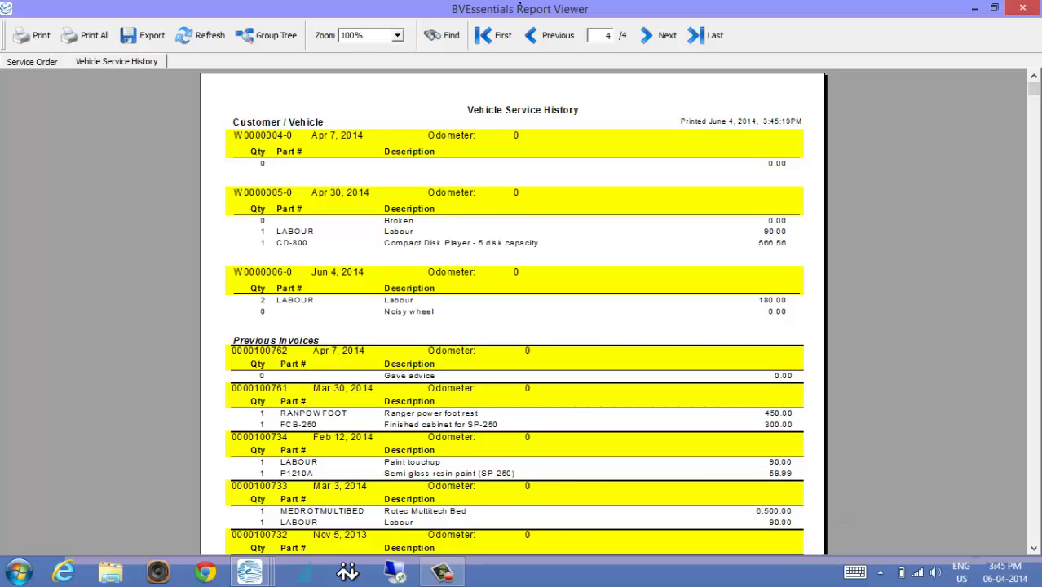
click(1033, 548)
scroll(346, 187, up, 1)
click(1033, 548)
click(1033, 548)
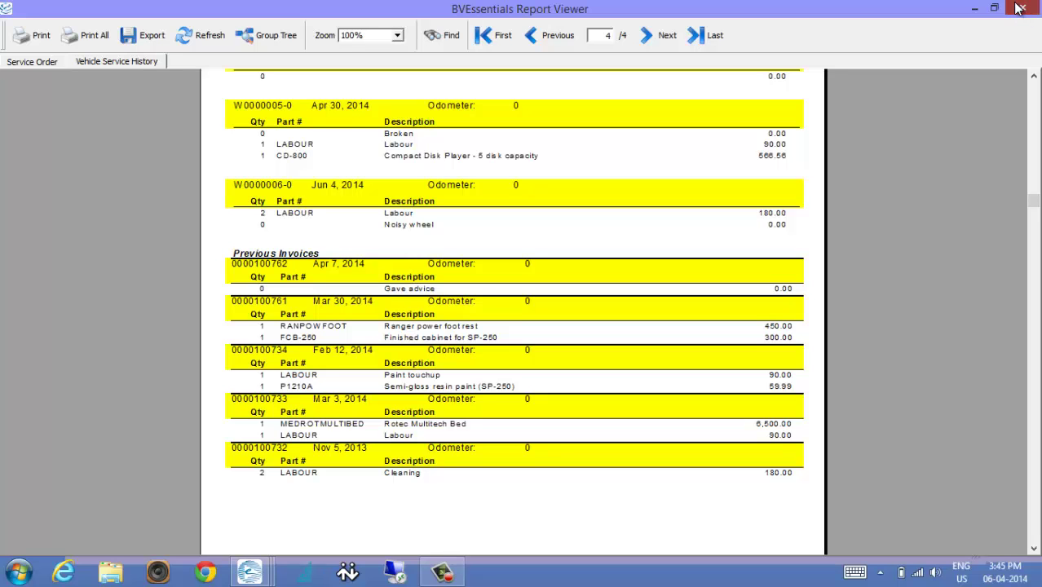
click(1020, 9)
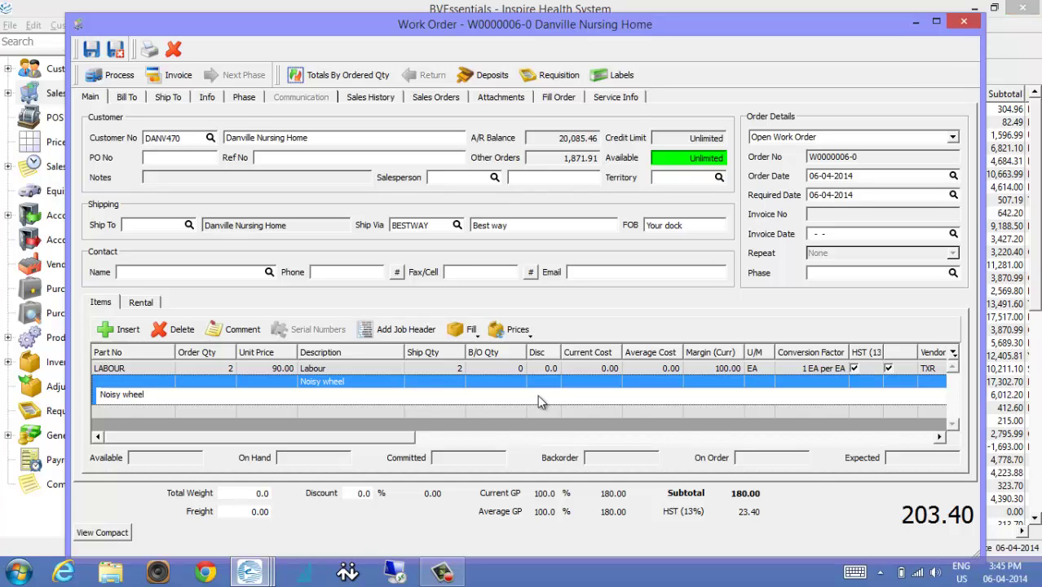
Set the labour line's ship quantity to 3 and invoice the work order on account.
click(455, 382)
key(Tab)
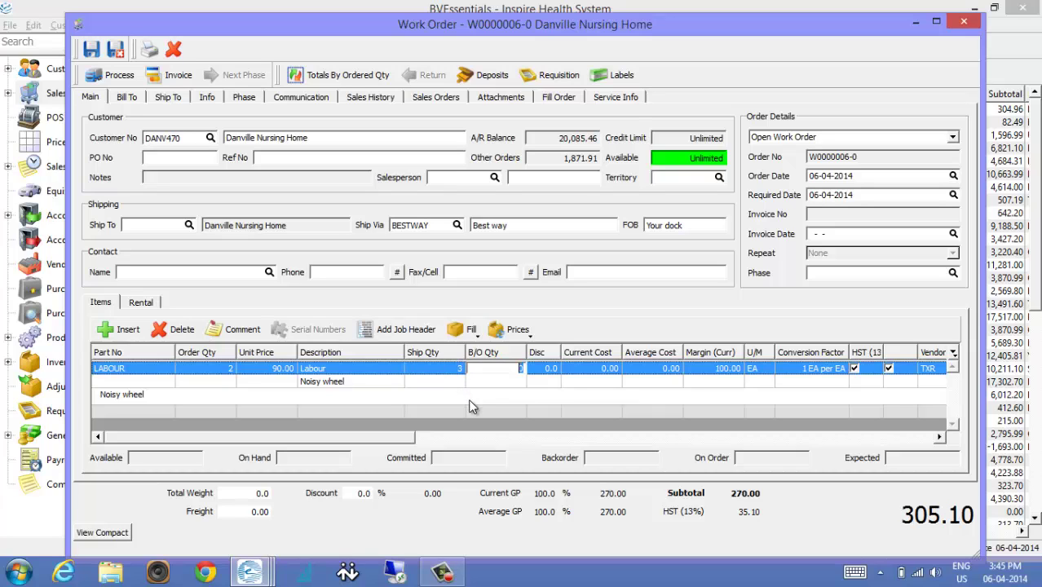
click(176, 75)
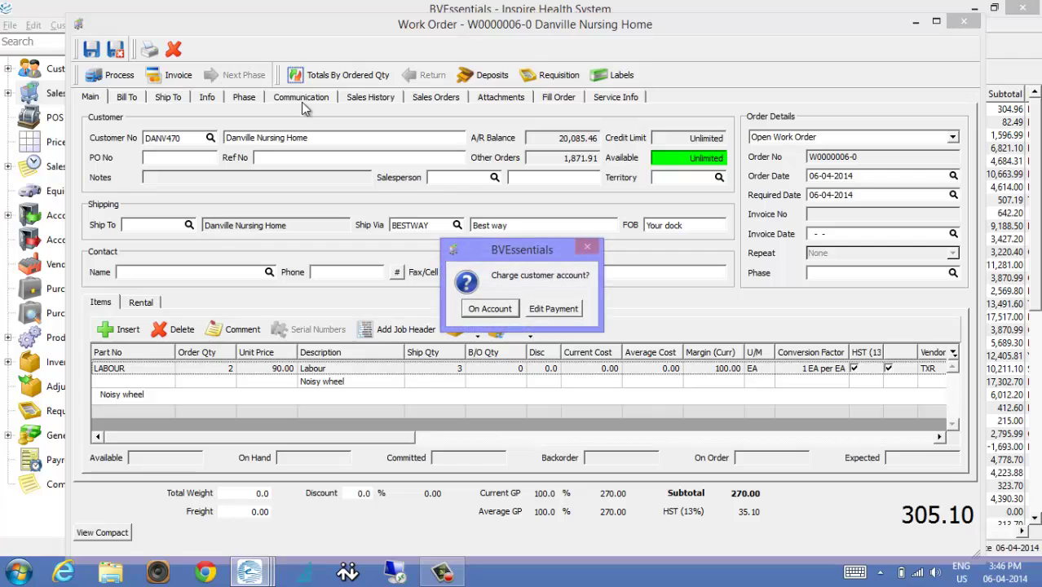
click(491, 309)
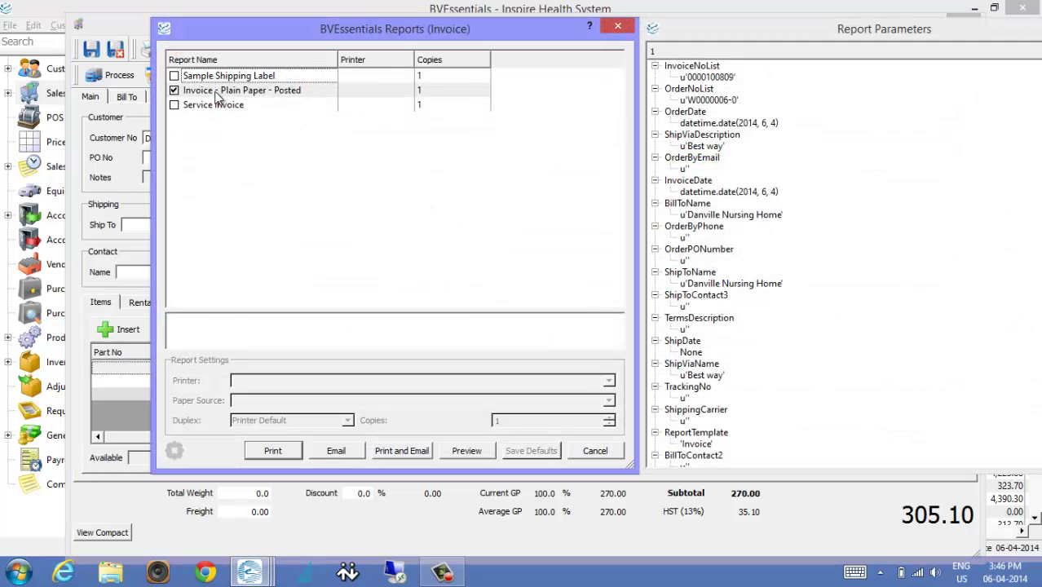
Preview the 'Invoice - Plain Paper - Posted' report, then close the preview.
click(217, 93)
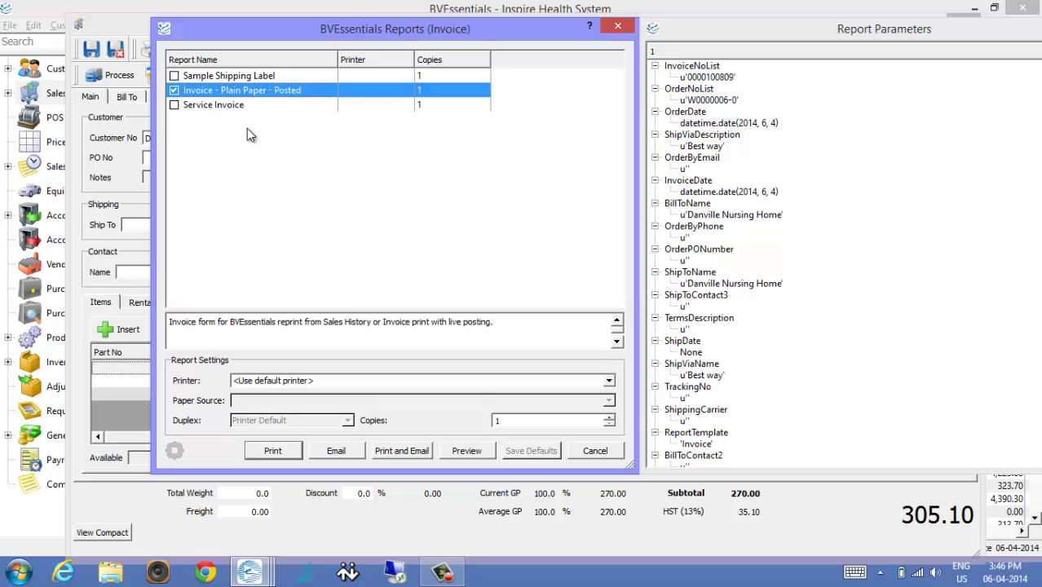
click(466, 451)
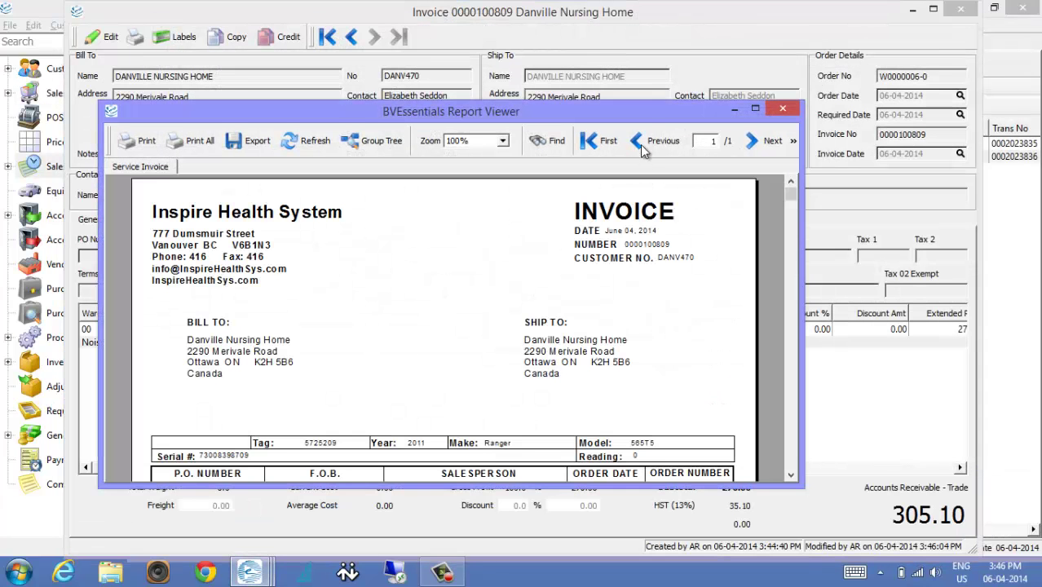
double_click(648, 102)
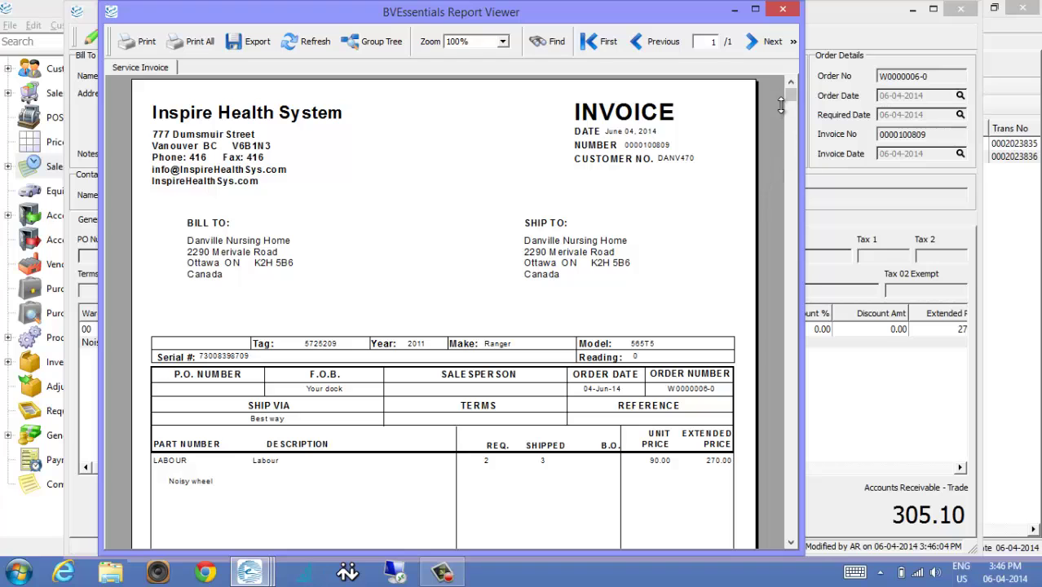
drag(790, 96, 811, 252)
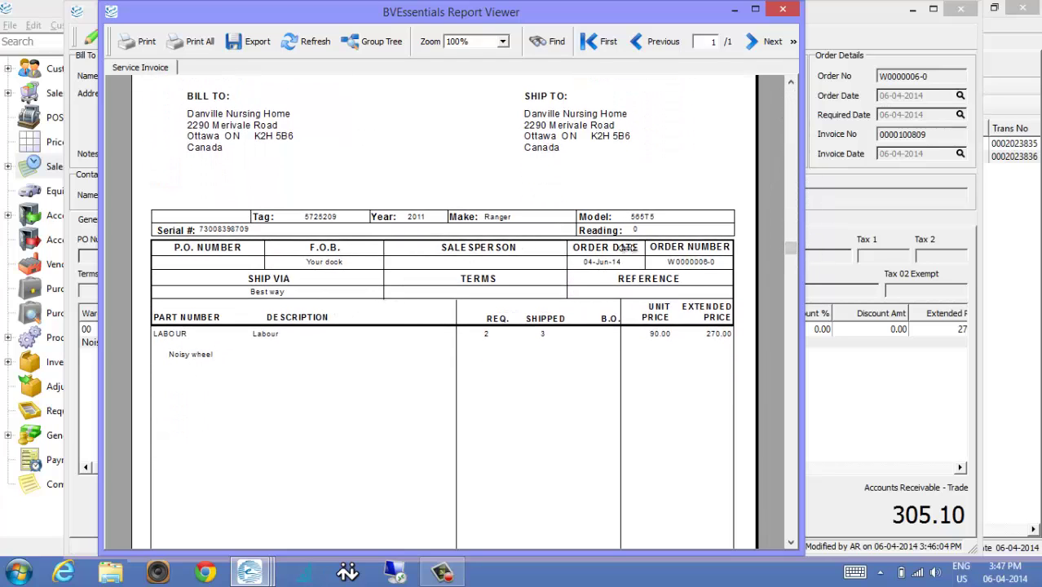
click(791, 102)
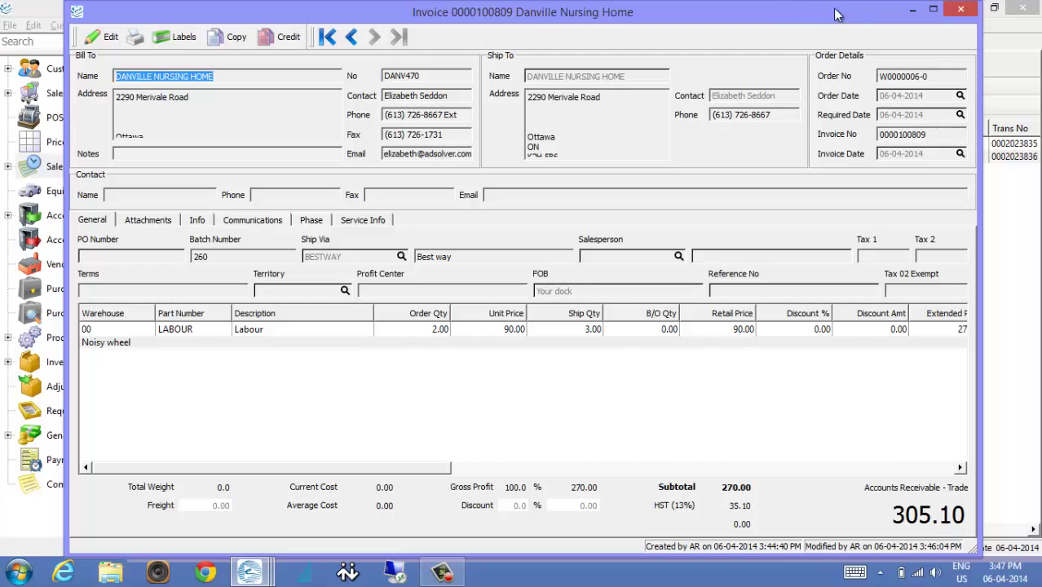
Close the posted invoice and create a new sales order from the Sales list.
click(962, 10)
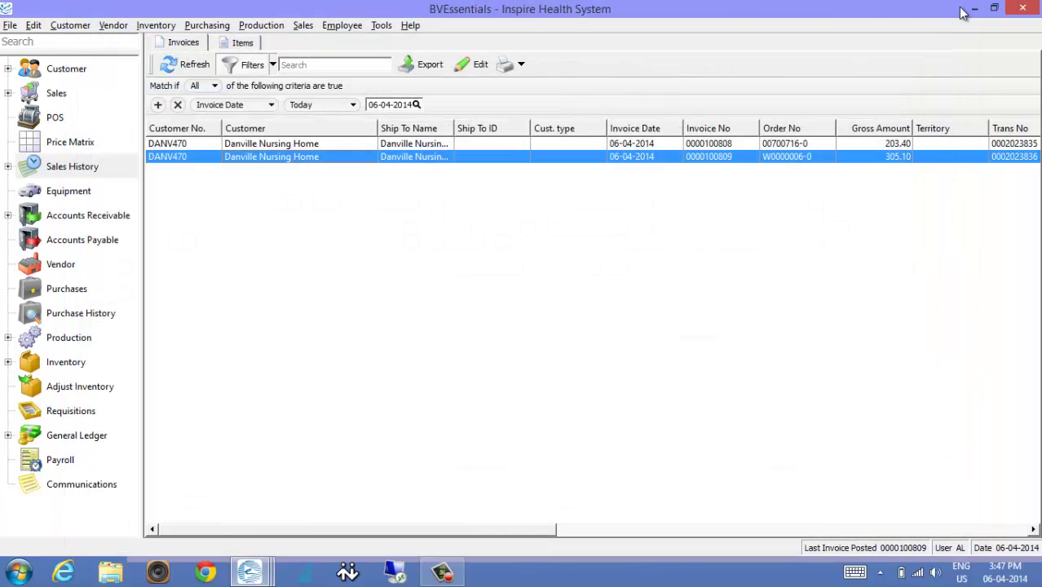
click(50, 93)
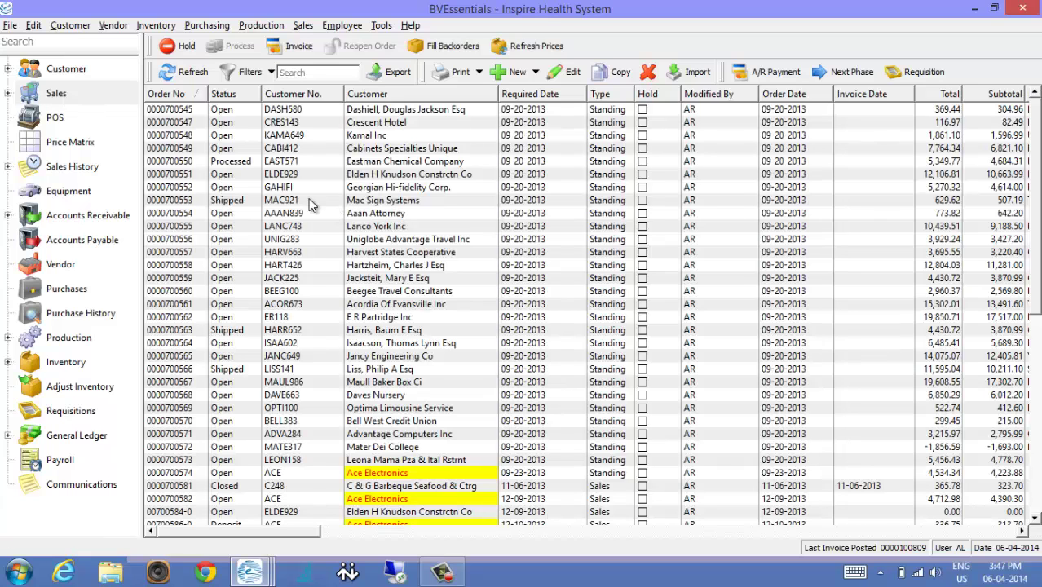
click(267, 187)
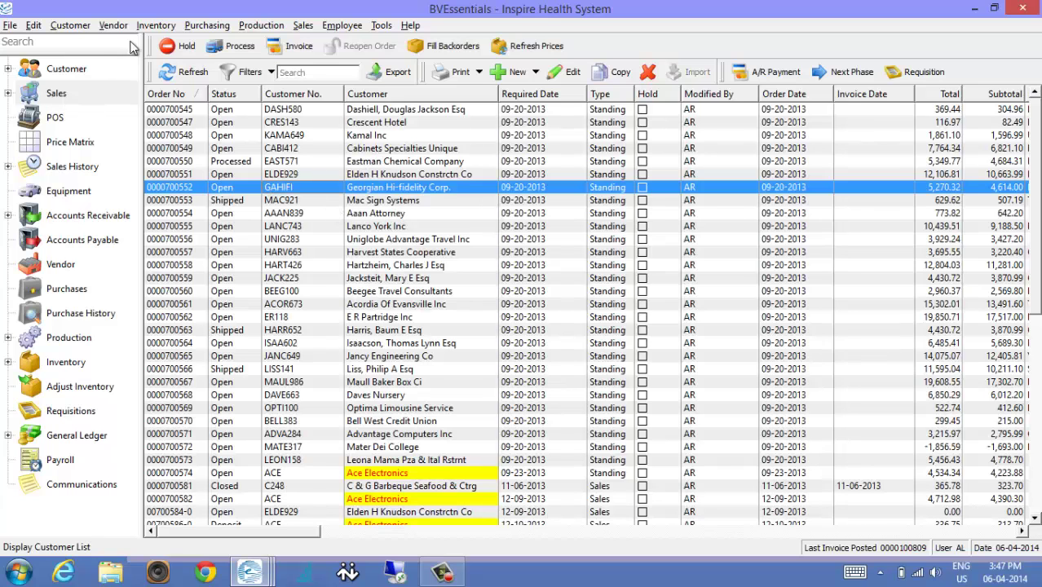
click(517, 74)
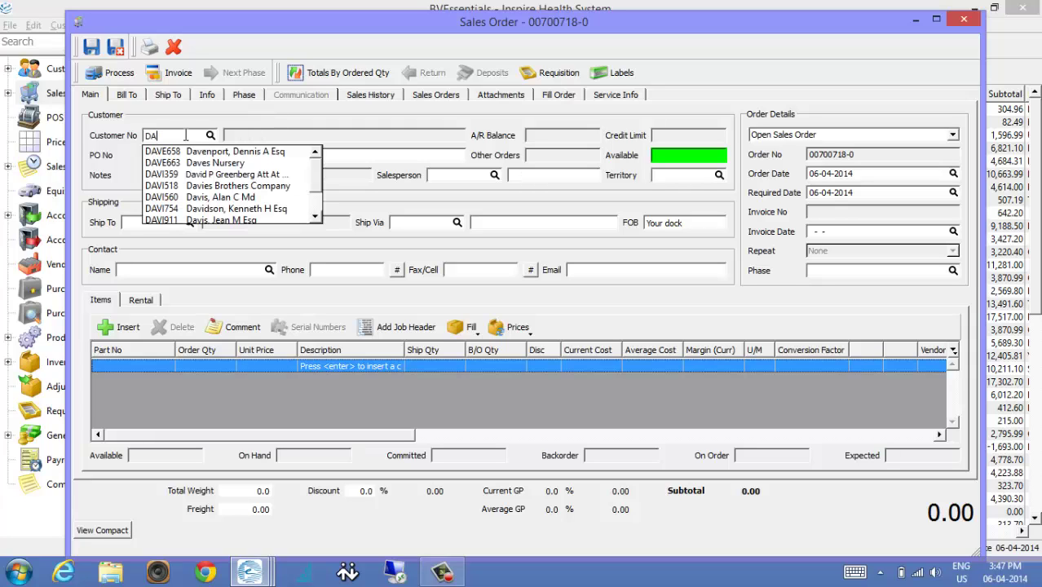
Choose Danville Nursing Home (DANV470) as the sales order's customer.
key(BackSpace)
text(N)
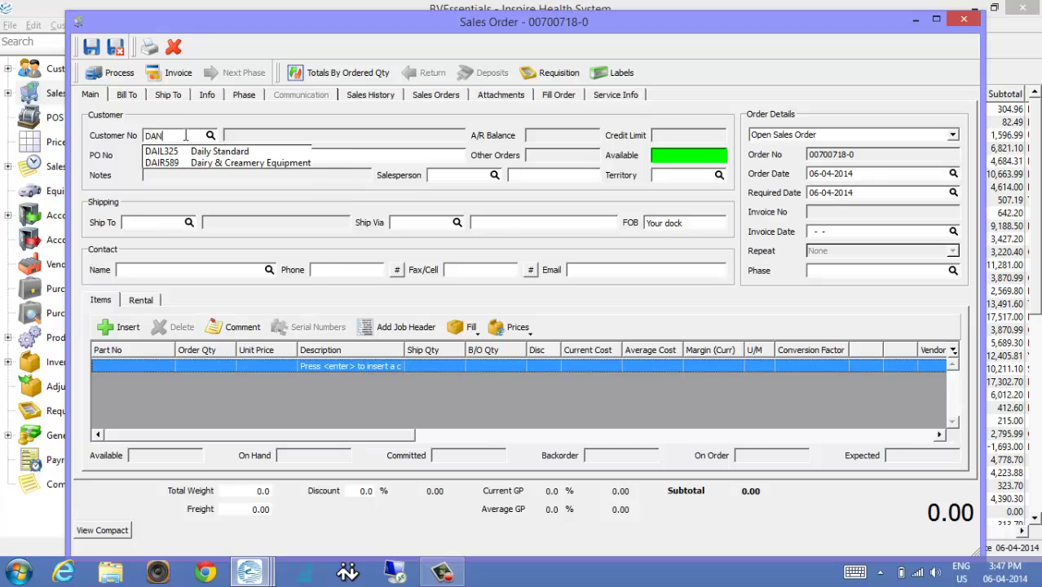
click(213, 153)
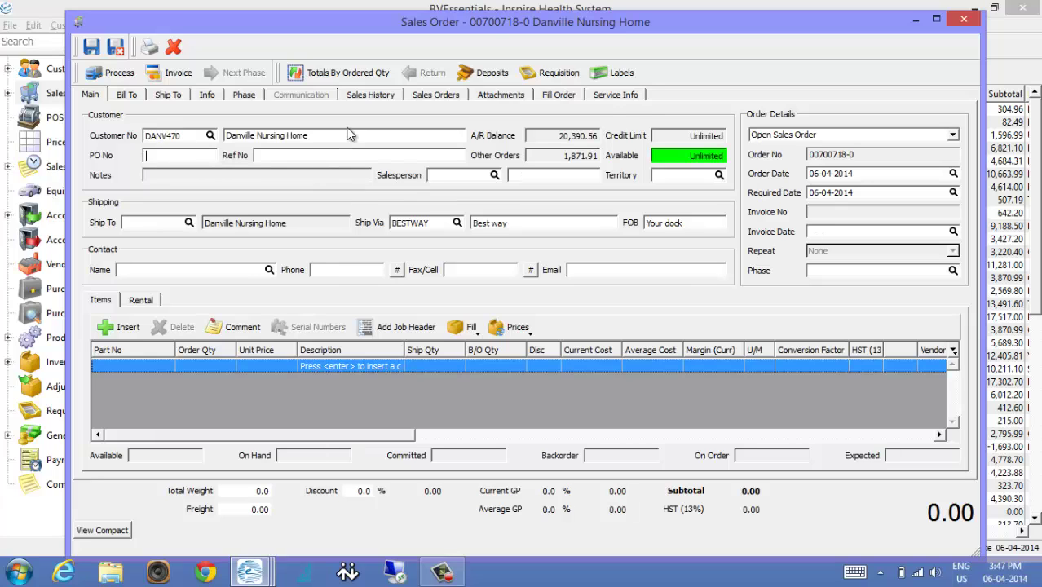
Enter tag 678788 in Service Info and add it as new equipment.
click(631, 95)
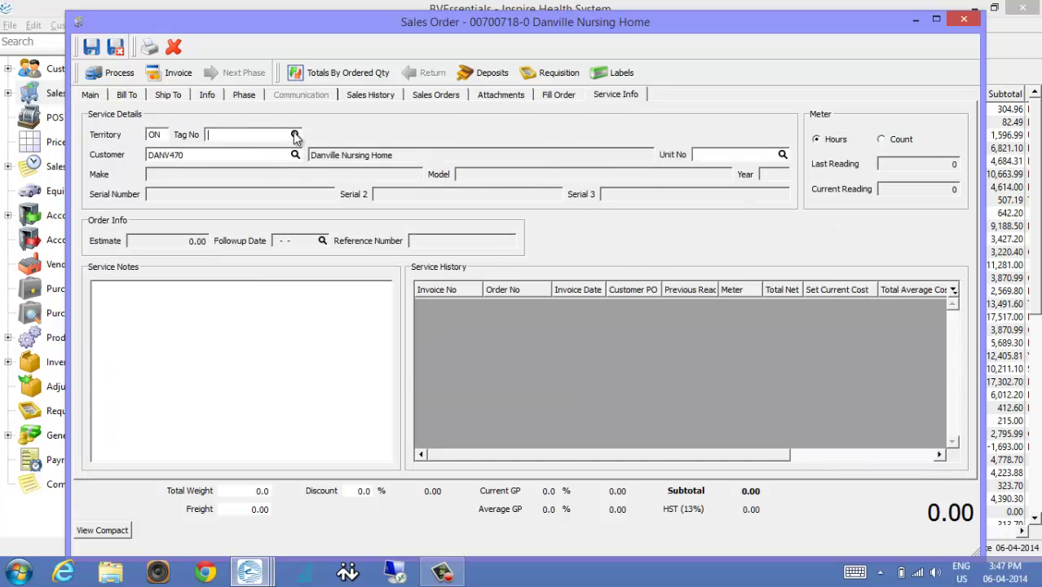
click(296, 135)
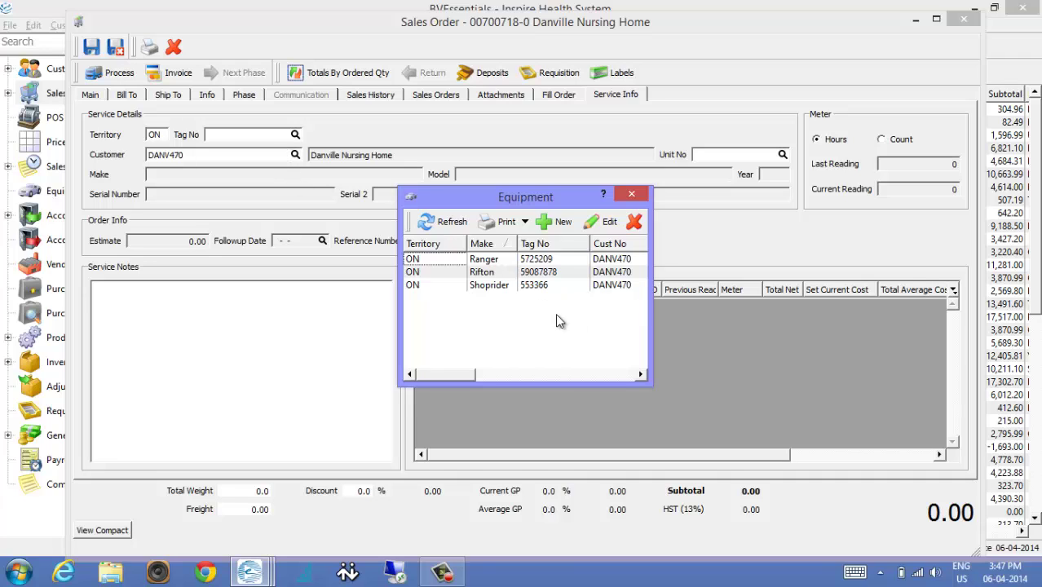
click(633, 195)
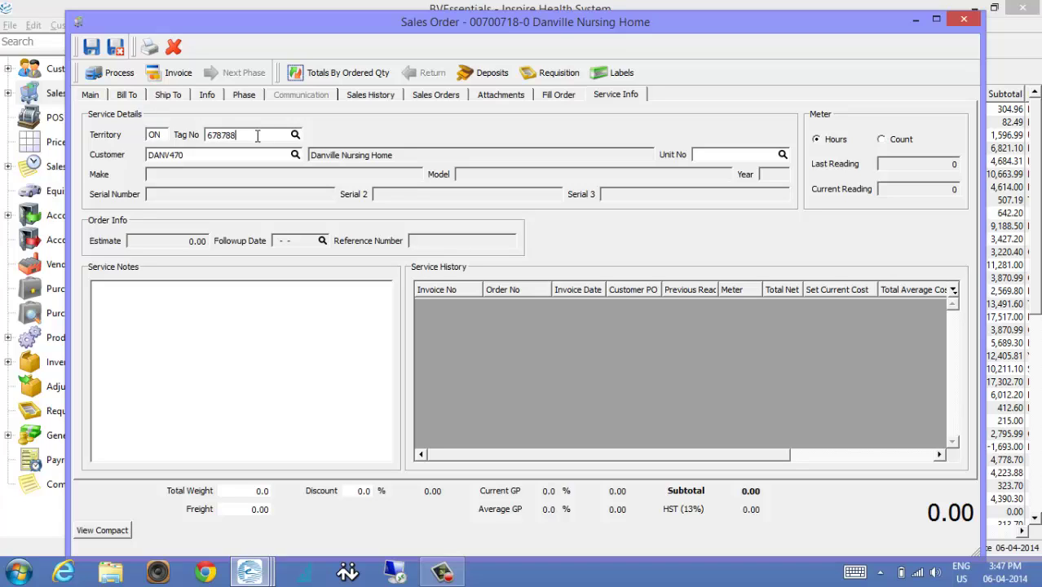
click(709, 154)
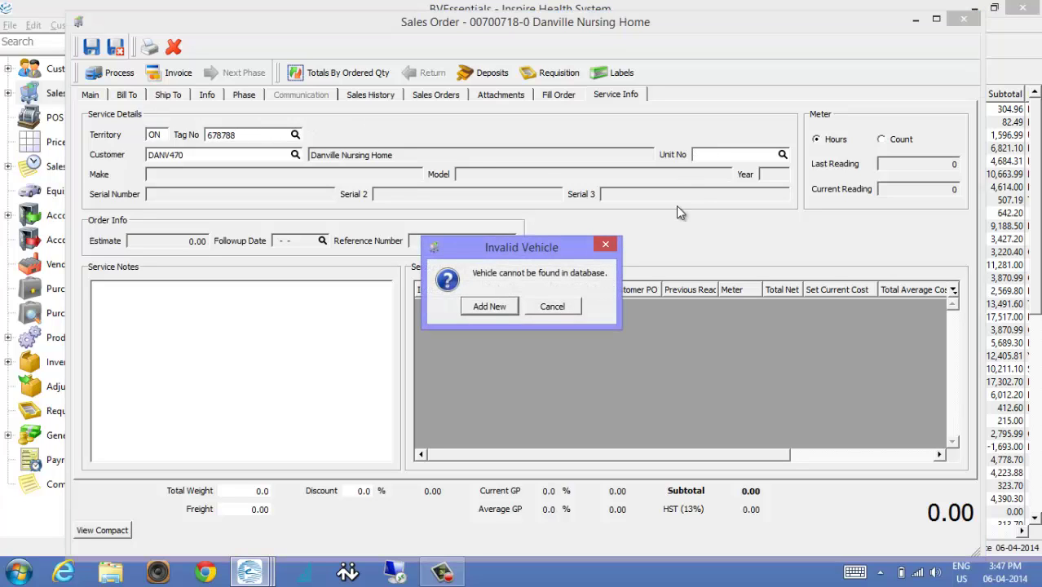
click(491, 309)
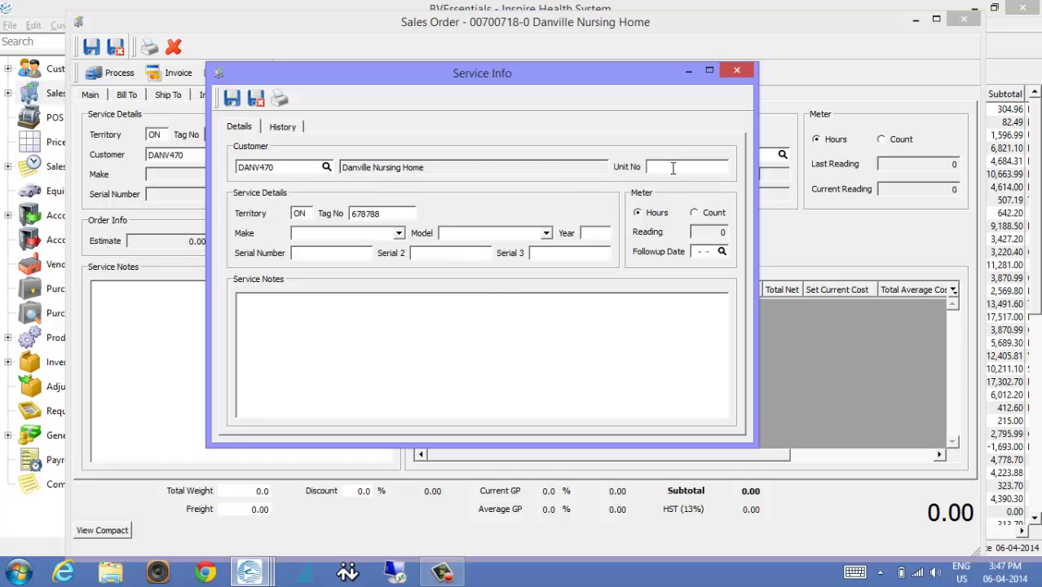
click(330, 251)
click(398, 235)
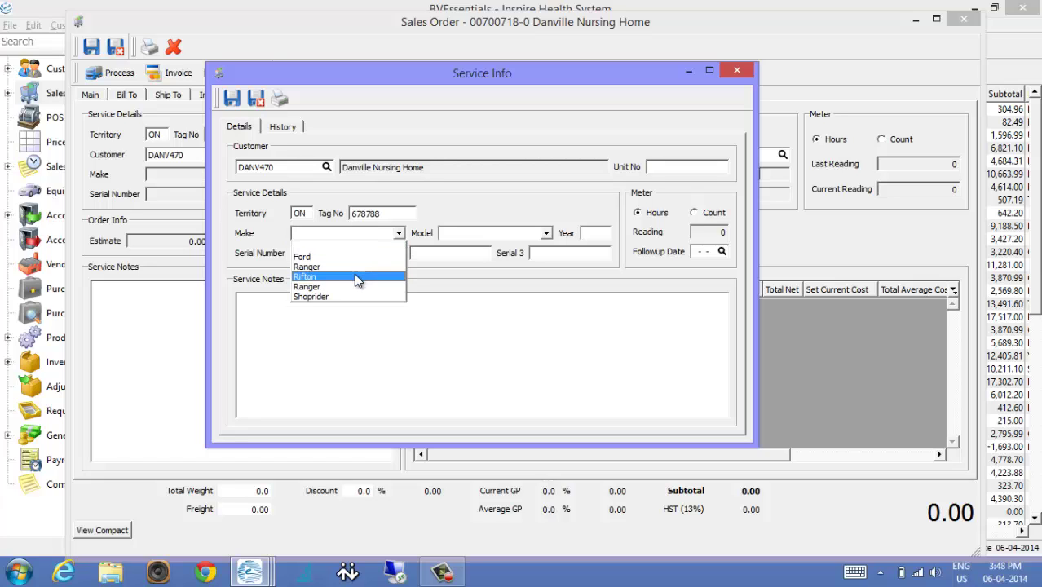
click(417, 279)
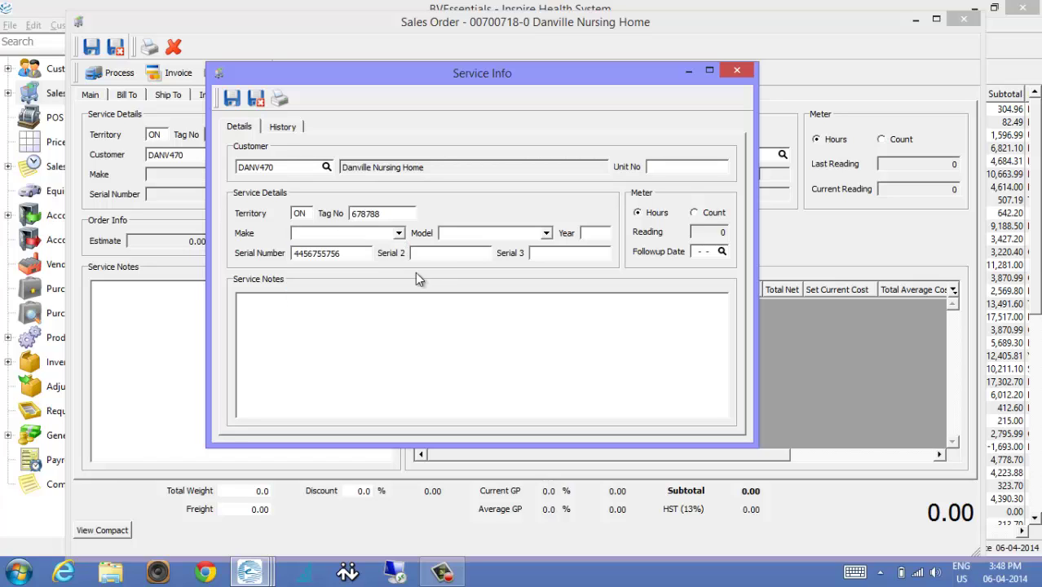
click(458, 233)
click(547, 233)
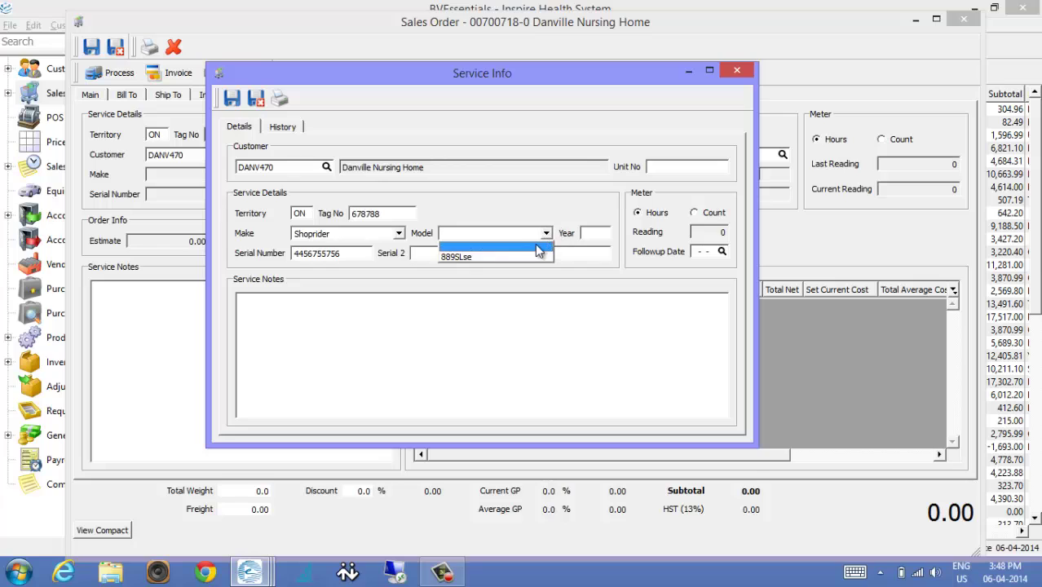
click(481, 237)
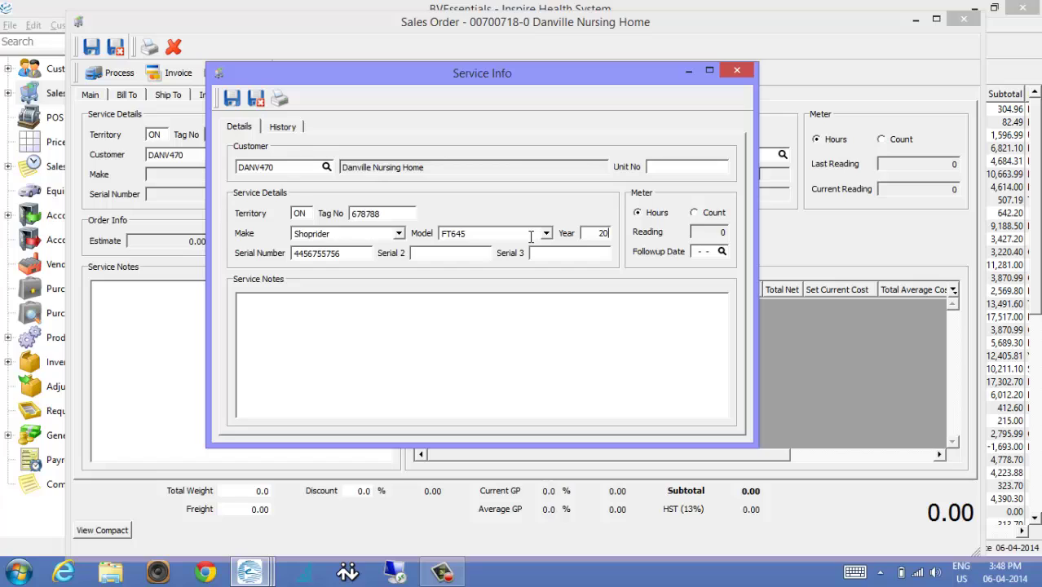
Set the year to 2014, save the equipment, and return to the order's main details.
text(2014)
key(Tab)
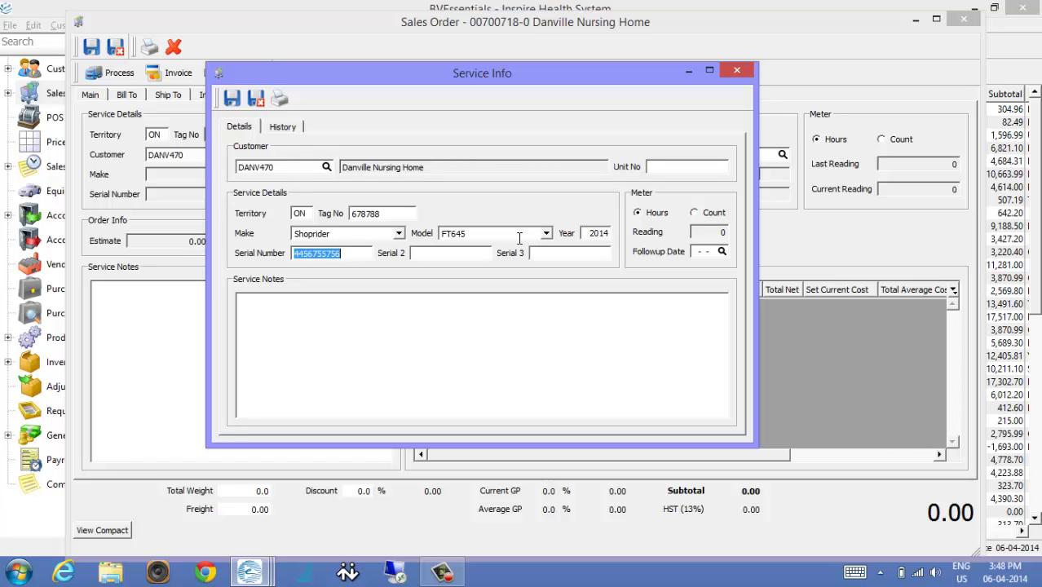
click(358, 305)
click(255, 98)
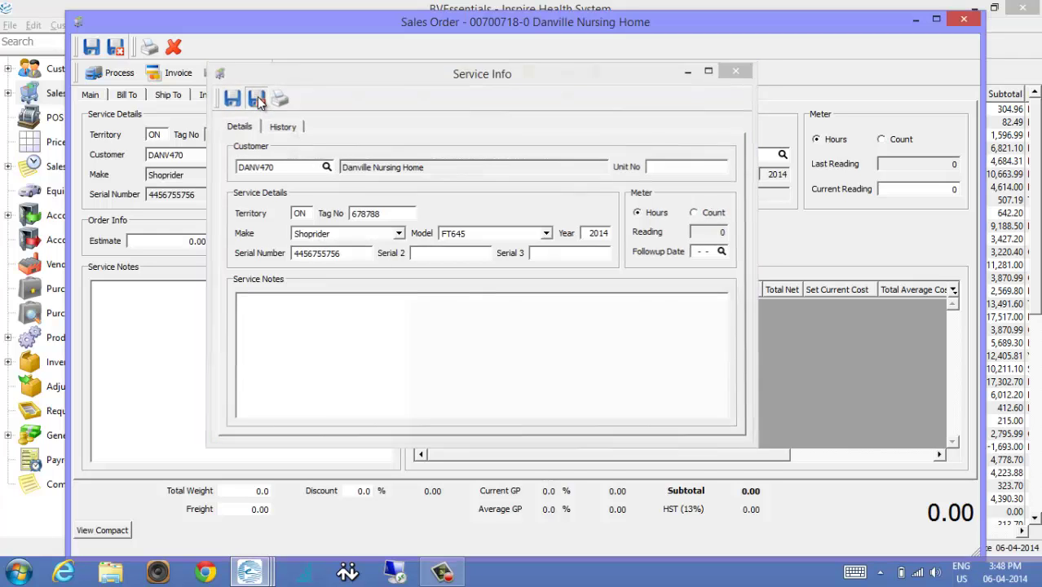
click(90, 96)
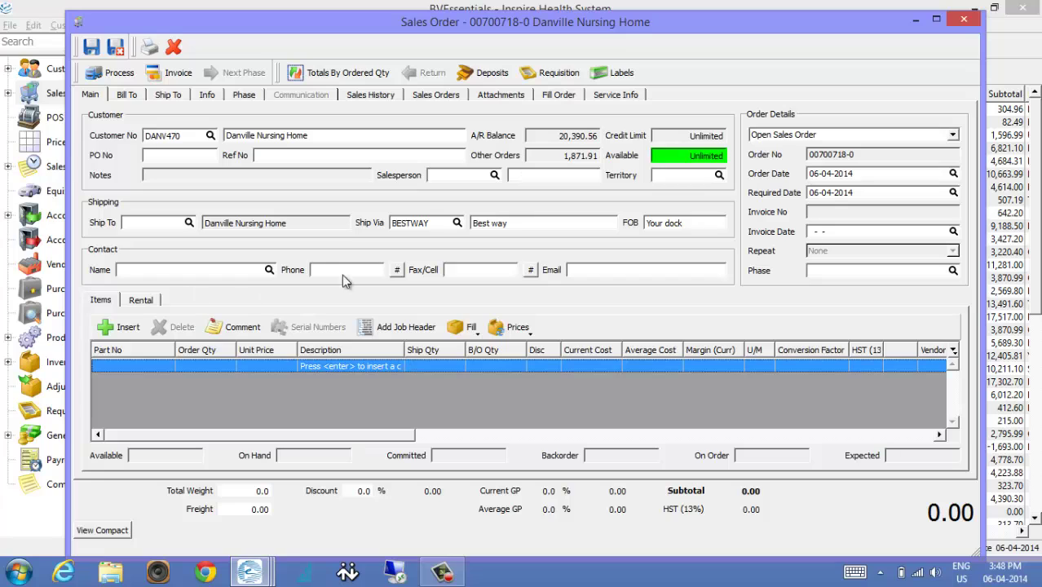